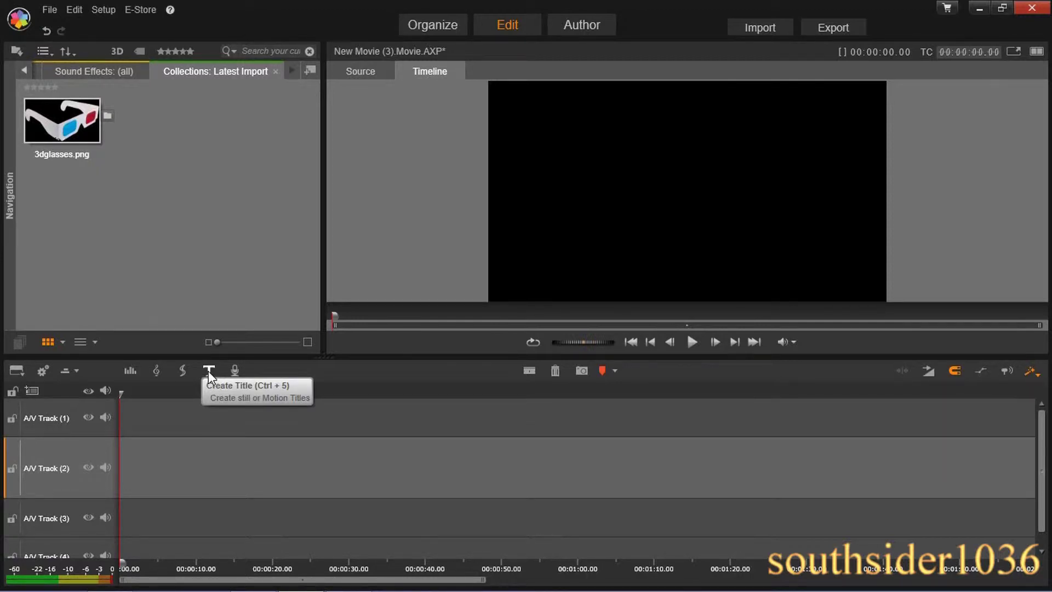
Select the A/V Track (1) header as the target track for the new title
left_click(93, 409)
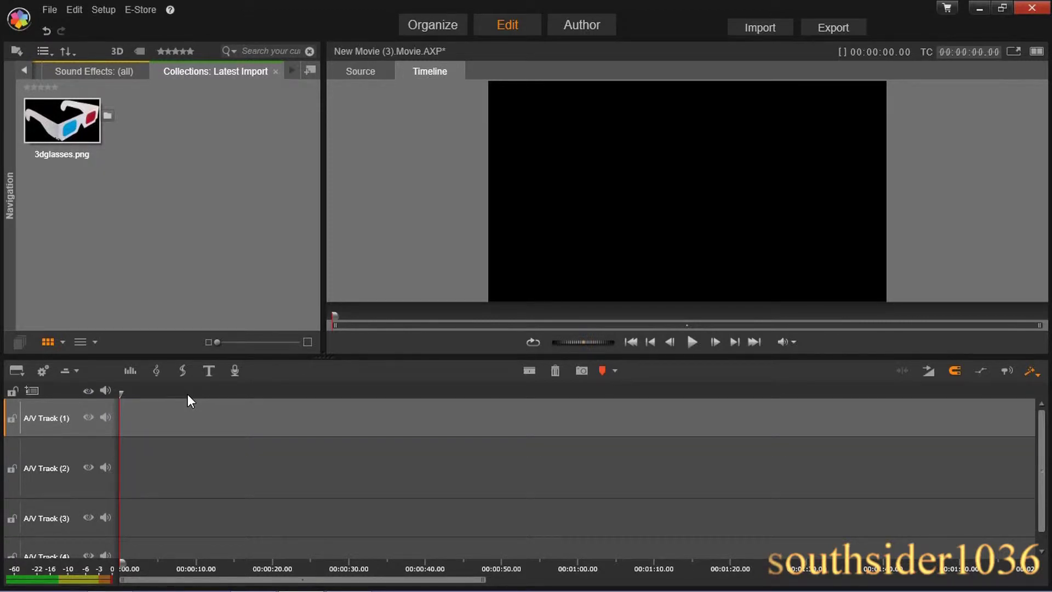
Create a new title reading 'background' and expand its Background Settings
left_click(210, 371)
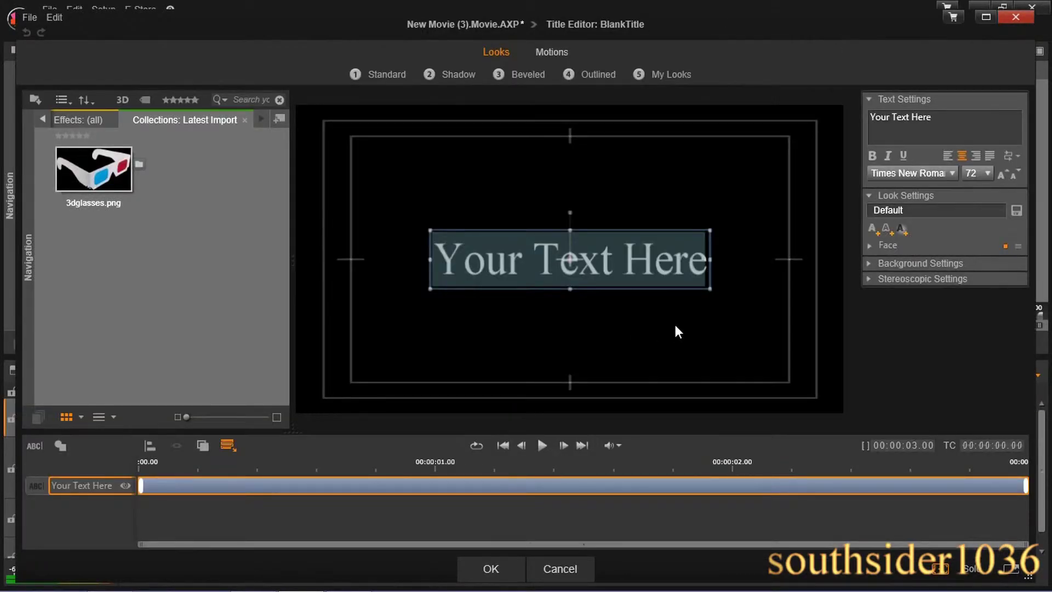
type("bac")
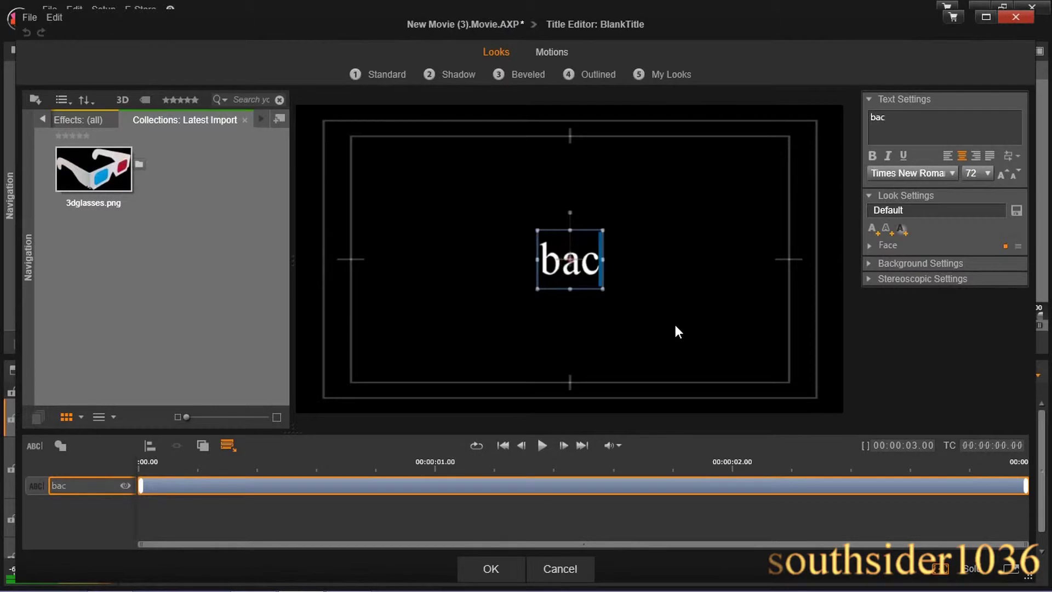
type("kgrou")
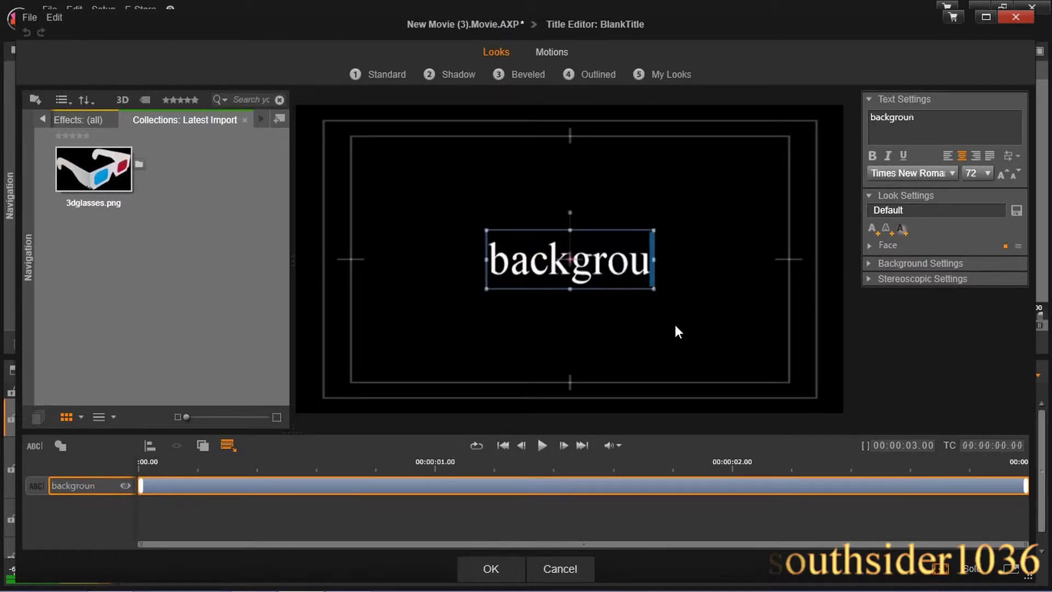
type("nd")
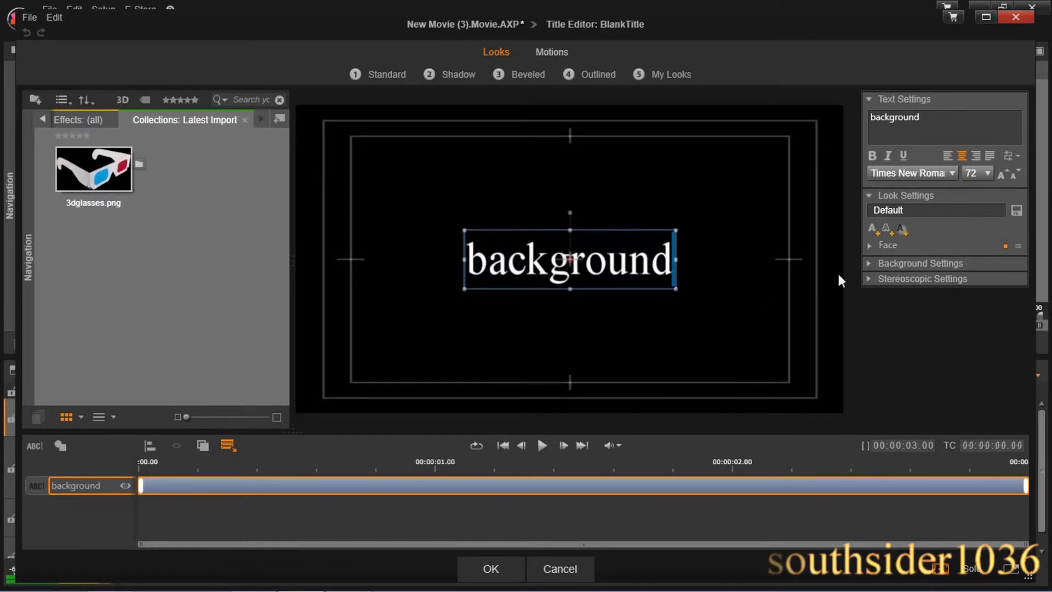
left_click(908, 266)
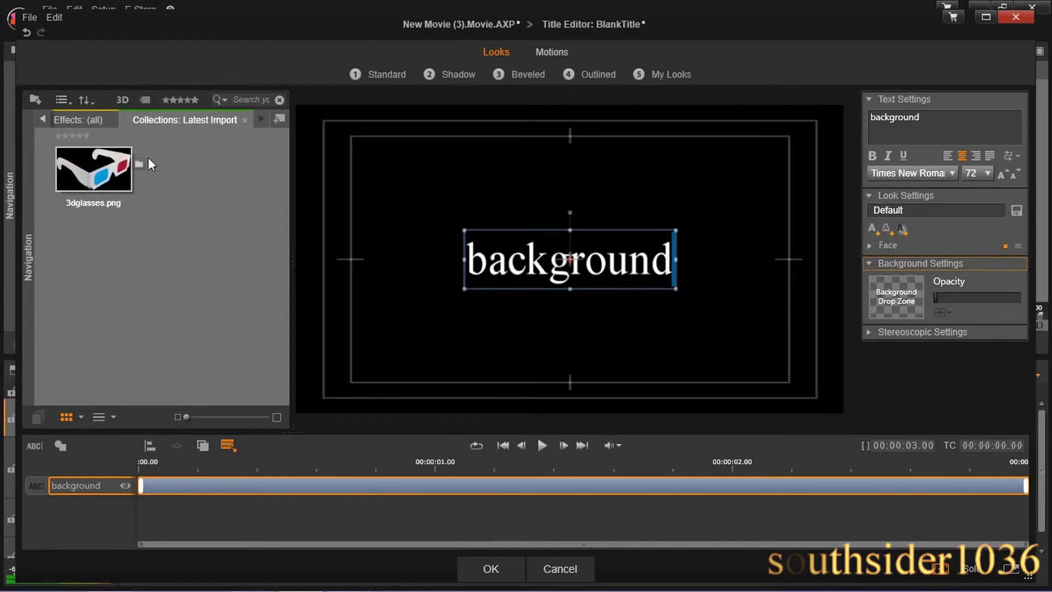
Use 3dglasses.png as the title background at 0.2 opacity and accept the title
mouse_move(93, 168)
left_mouse_down()
mouse_move(659, 301)
mouse_move(905, 303)
left_mouse_up()
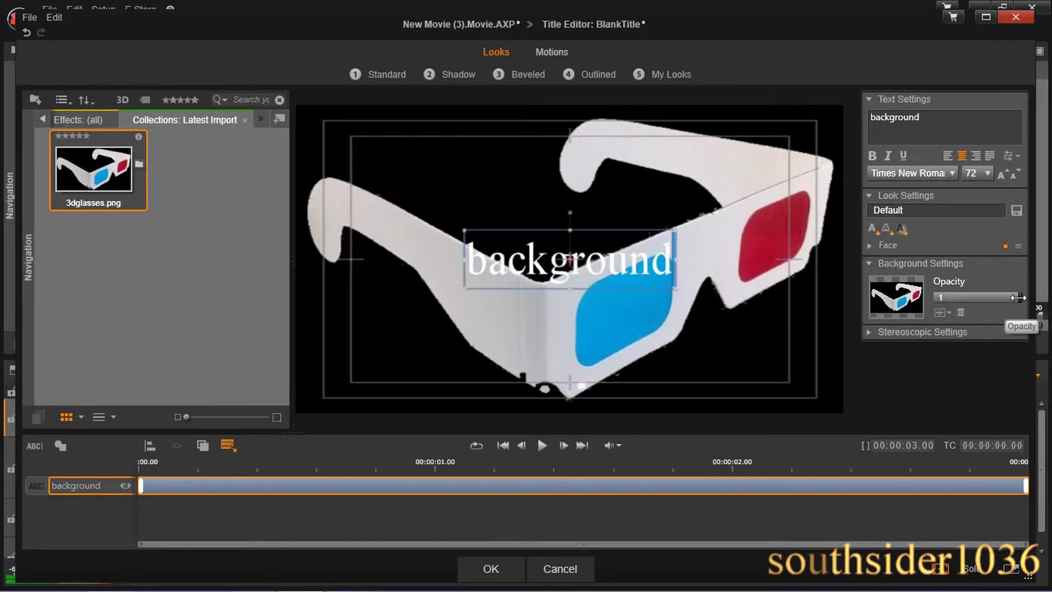
left_click_drag(1017, 297, 951, 301)
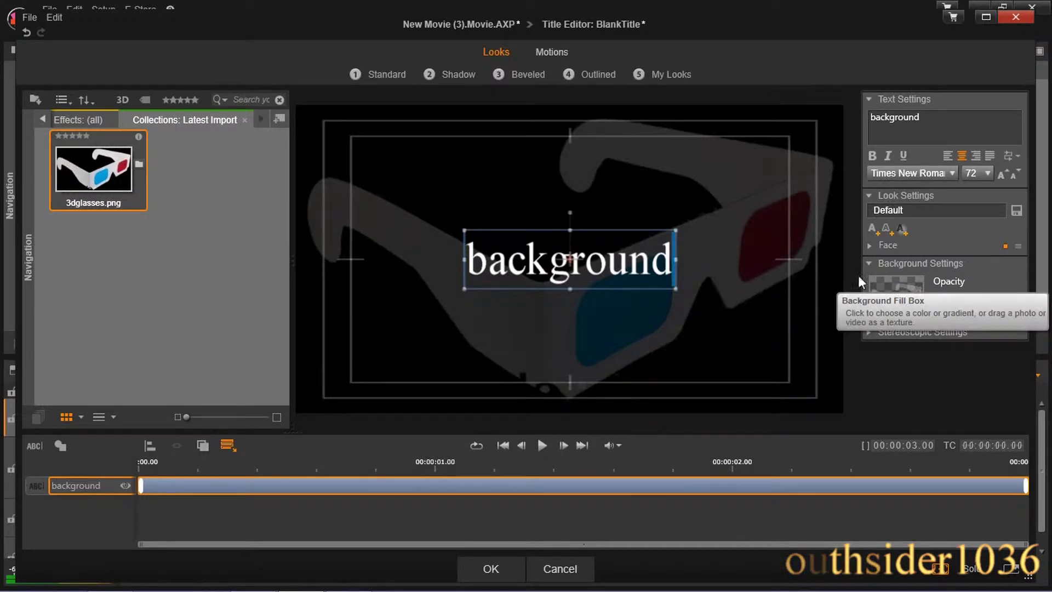
left_click(693, 357)
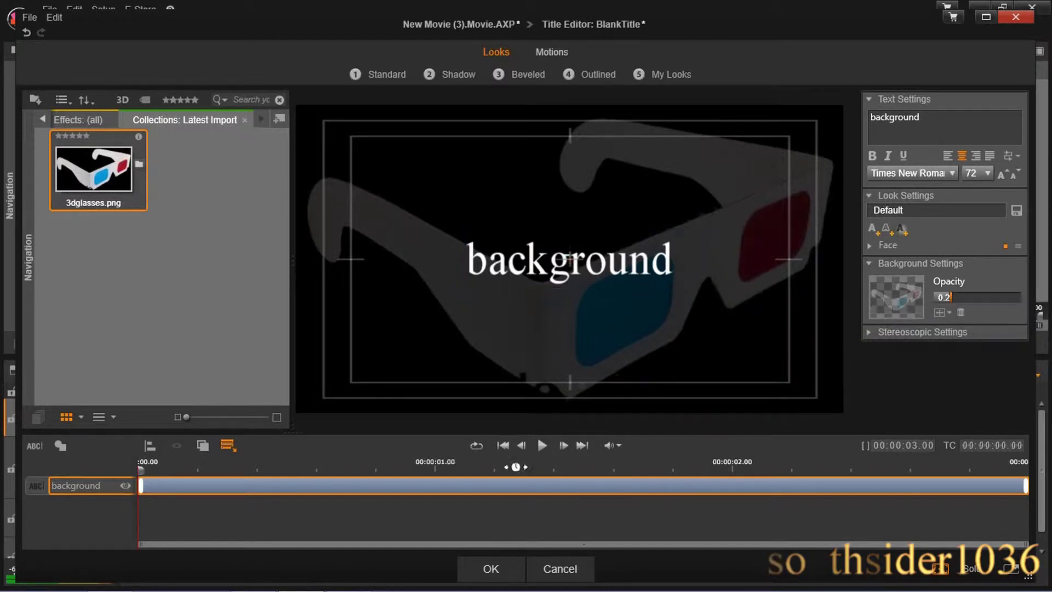
left_click(490, 571)
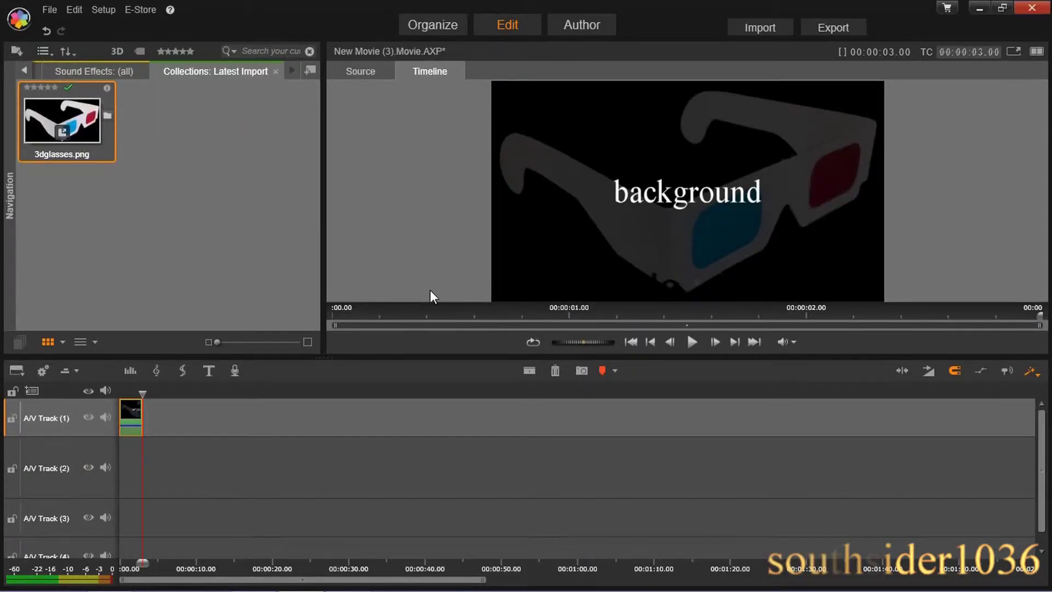
Target A/V Track (1), set the playhead near 00:00:10, and start a second title
left_click(72, 449)
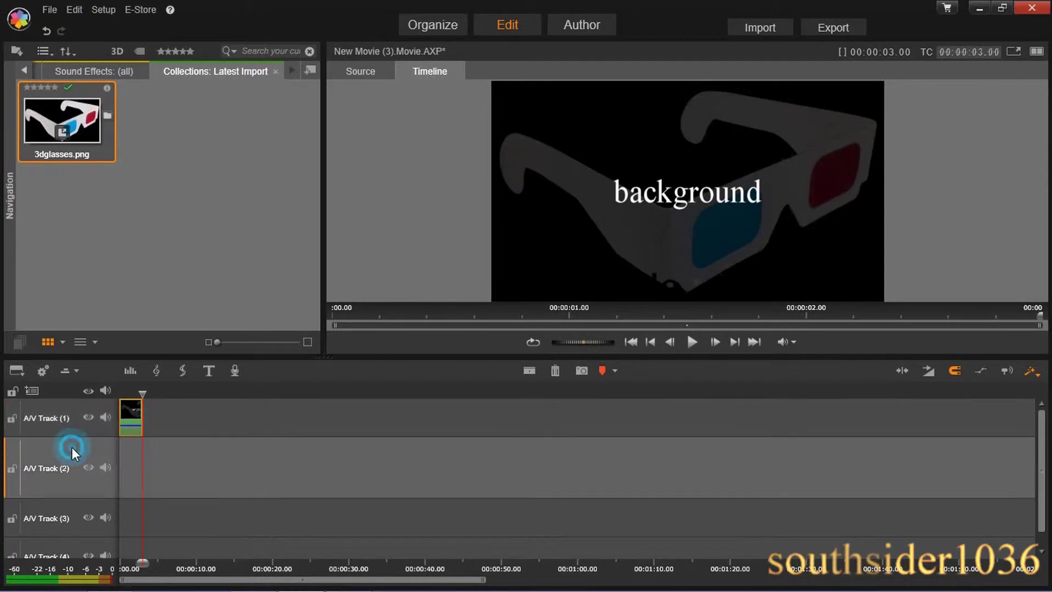
left_click(185, 393)
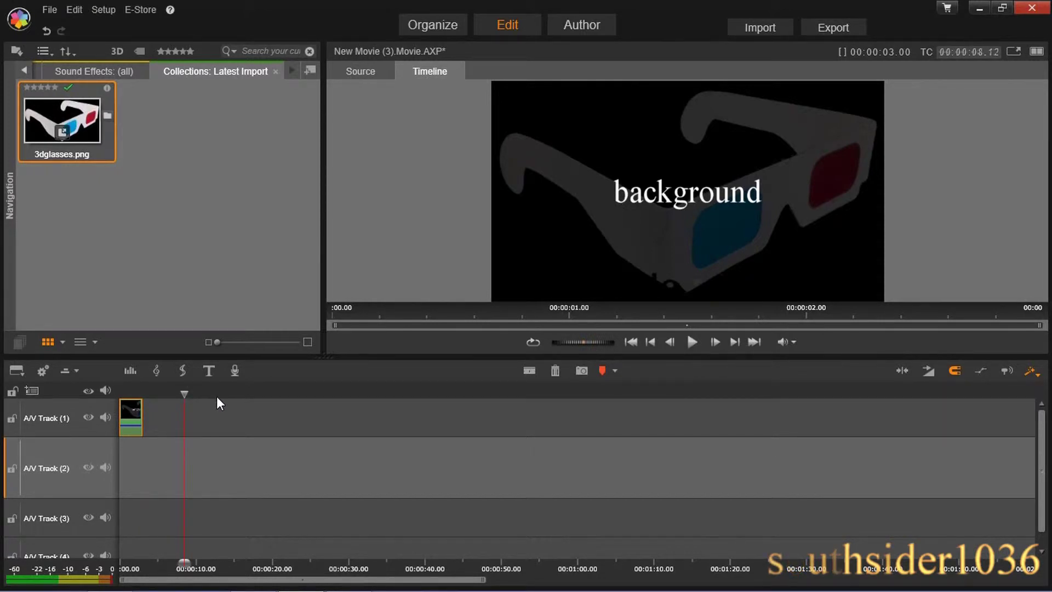
left_click(84, 408)
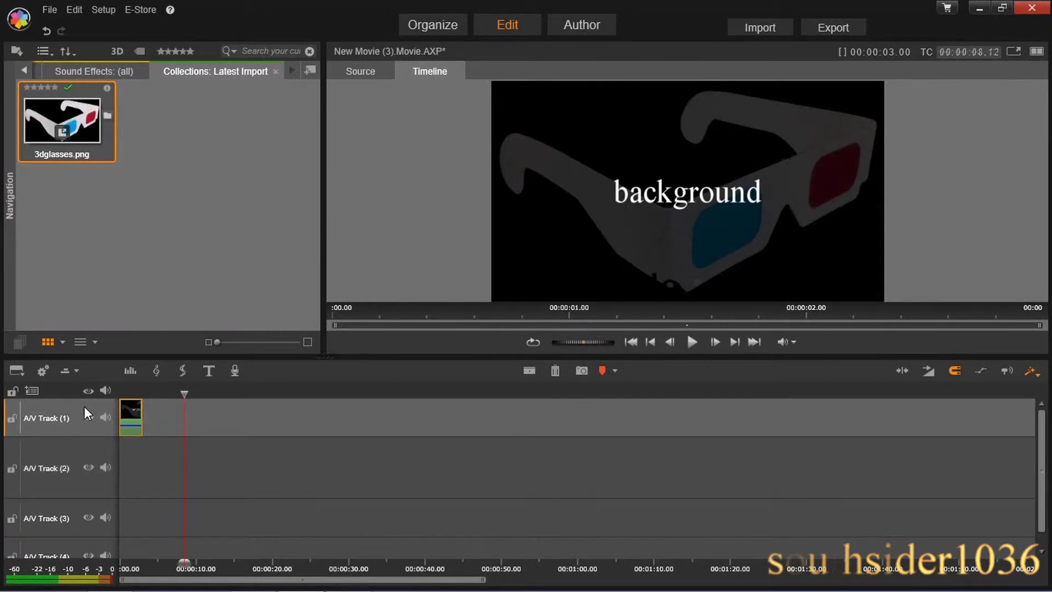
left_click(198, 393)
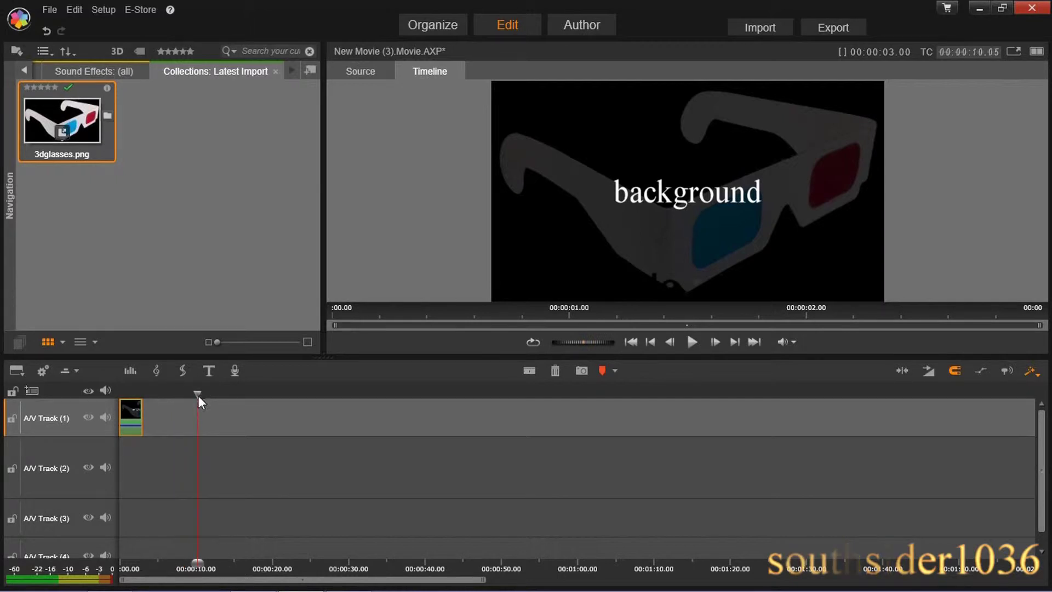
left_click(207, 459)
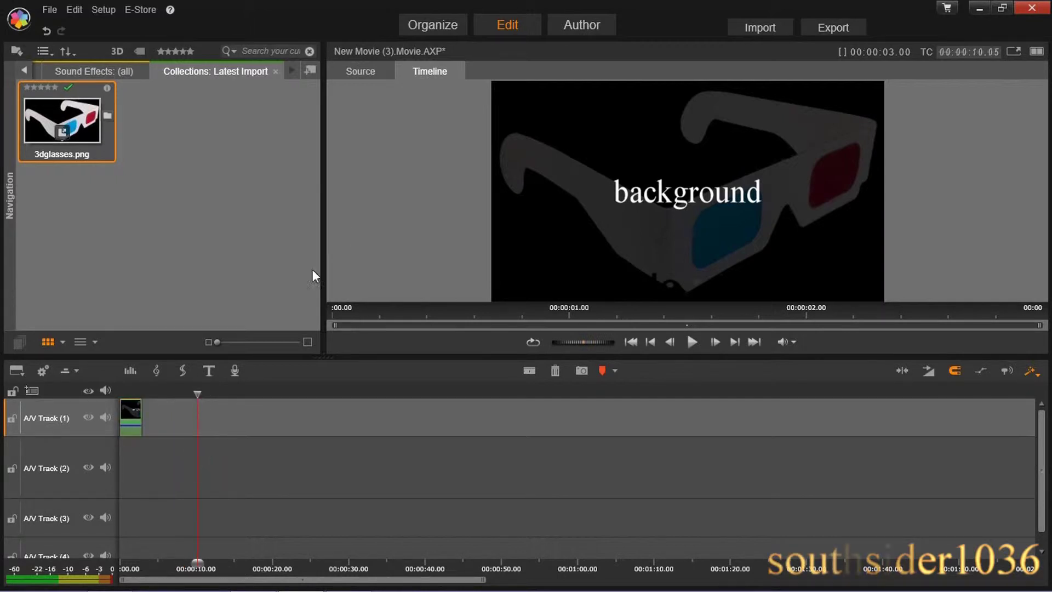
left_click(209, 371)
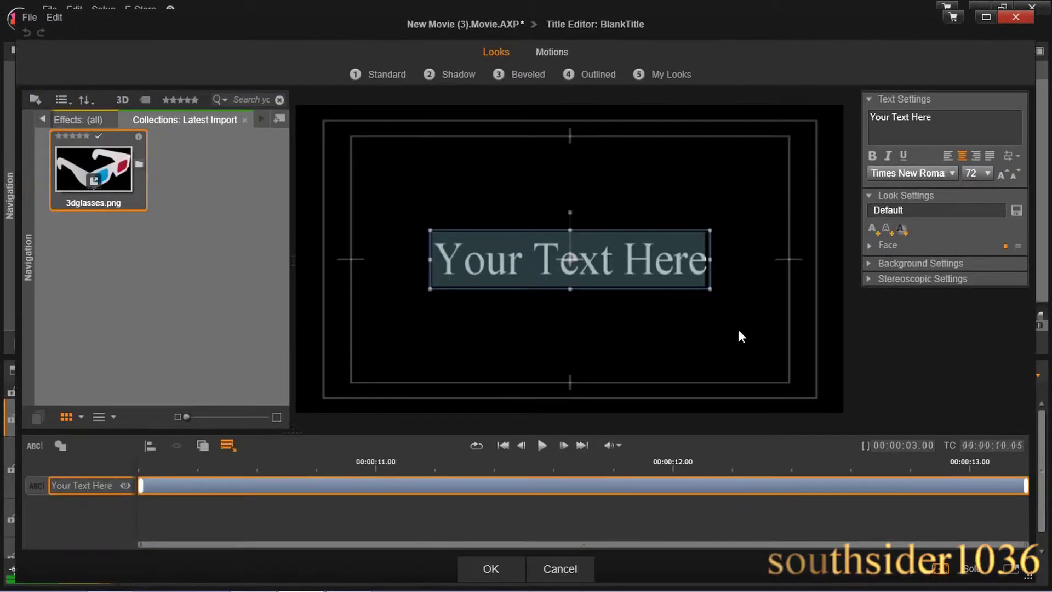
type("pin")
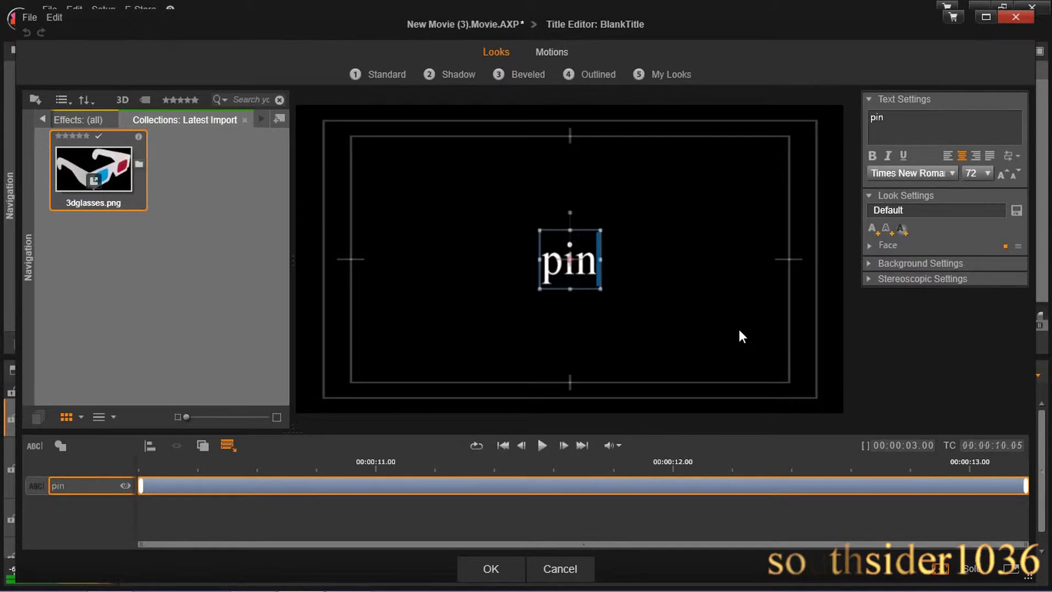
type("nacle")
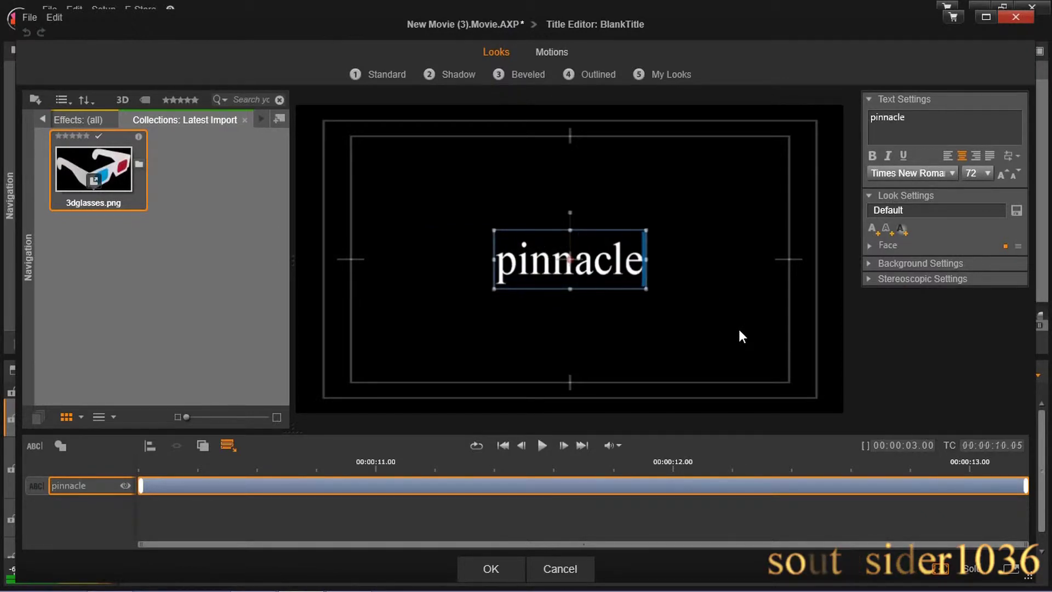
Expand the pinnacle title's Background Settings and open the white background colour chooser
left_click(896, 263)
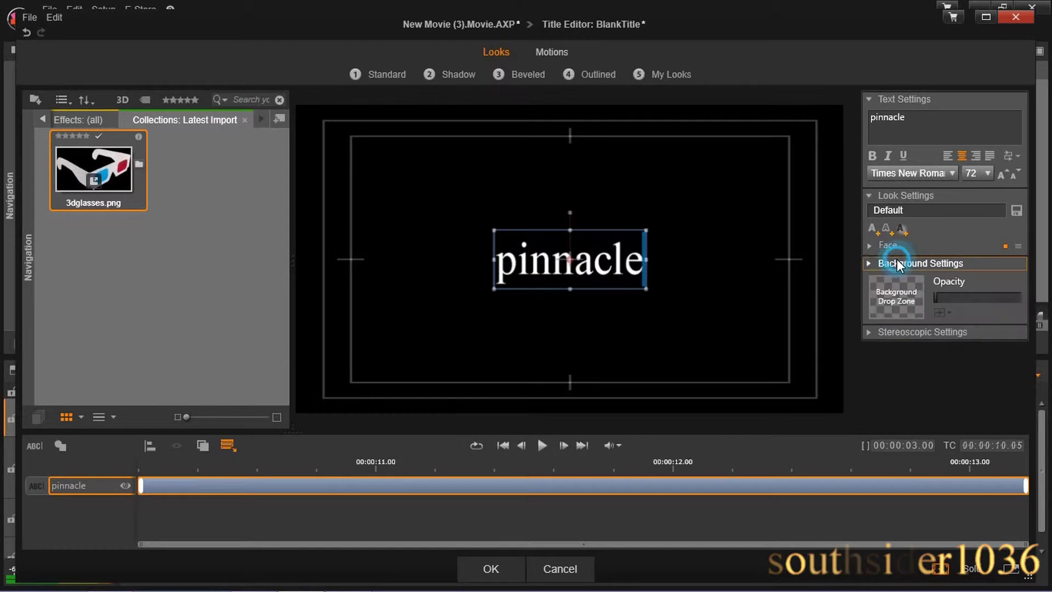
left_click(896, 290)
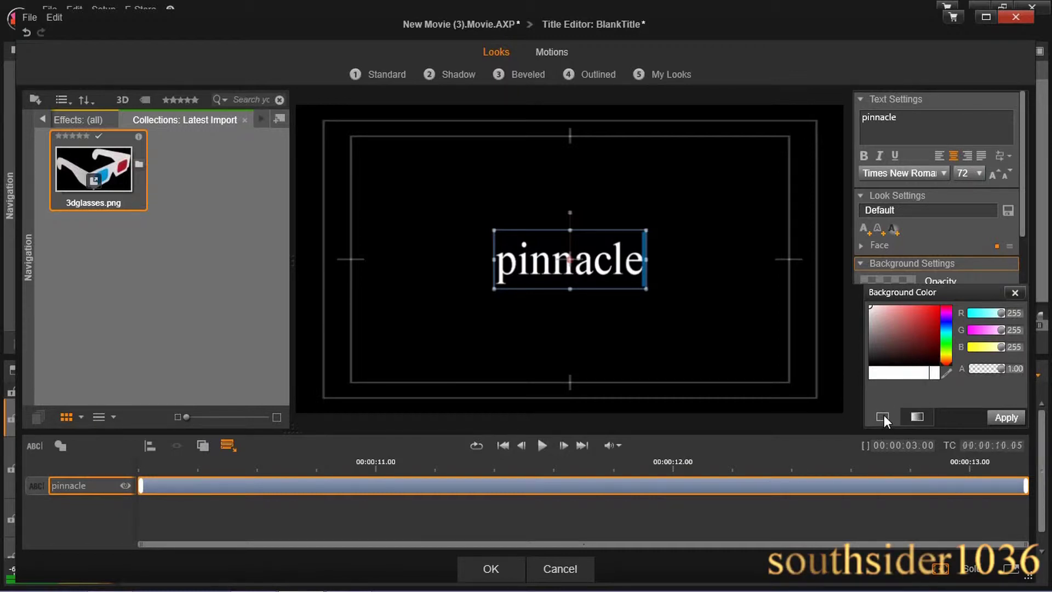
Apply a gradient background with a pure red right stop and accept the title
left_click(941, 312)
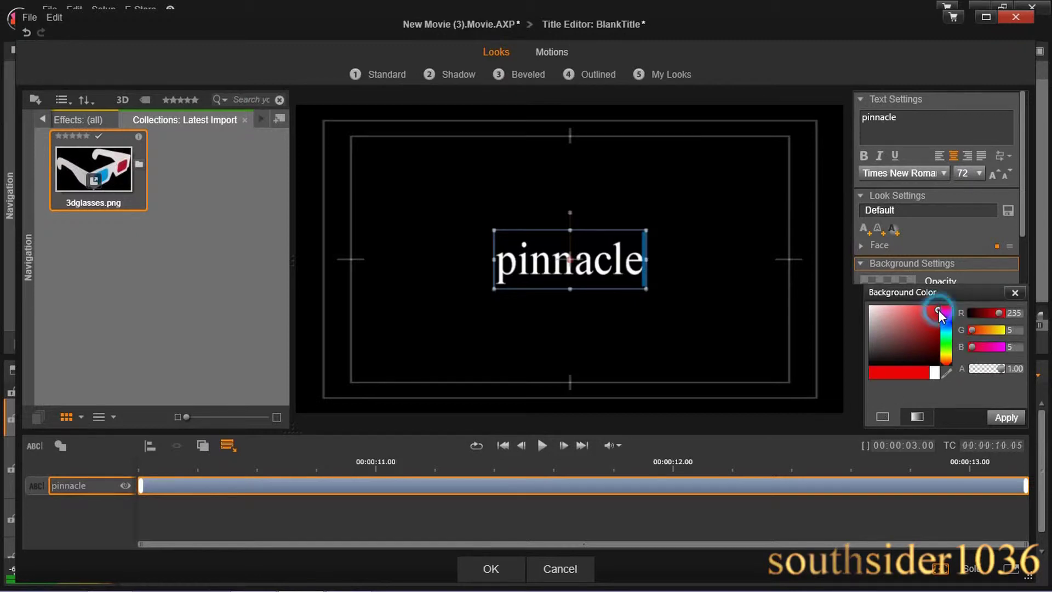
left_click(1008, 417)
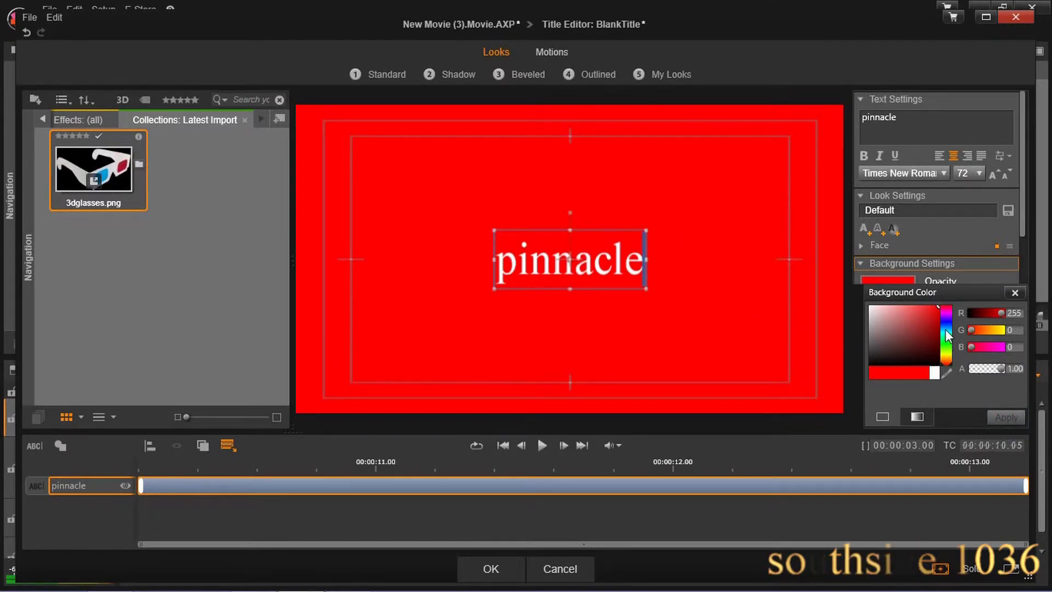
left_click(918, 417)
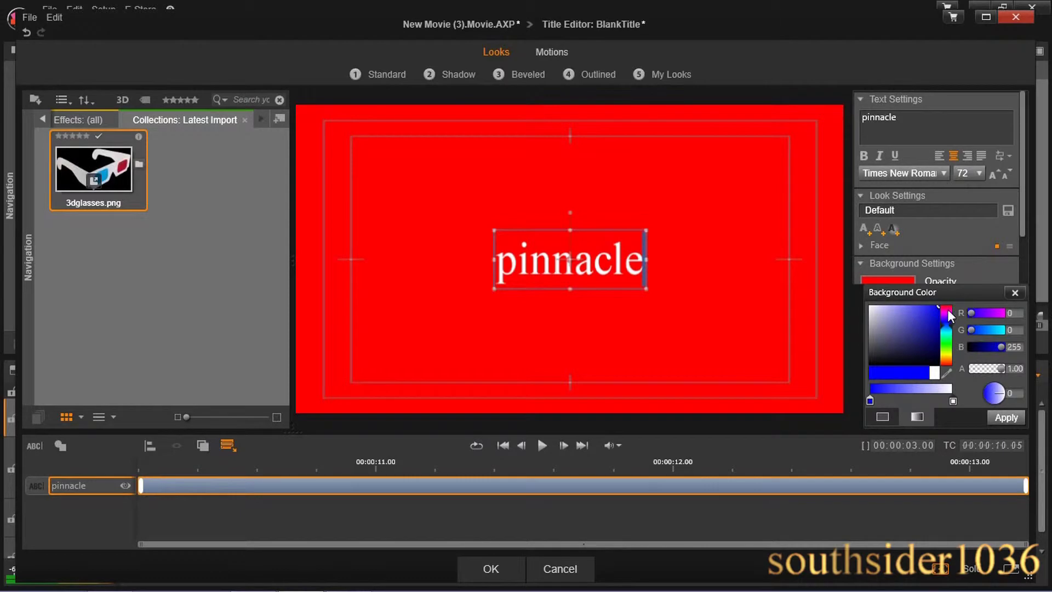
left_click(954, 400)
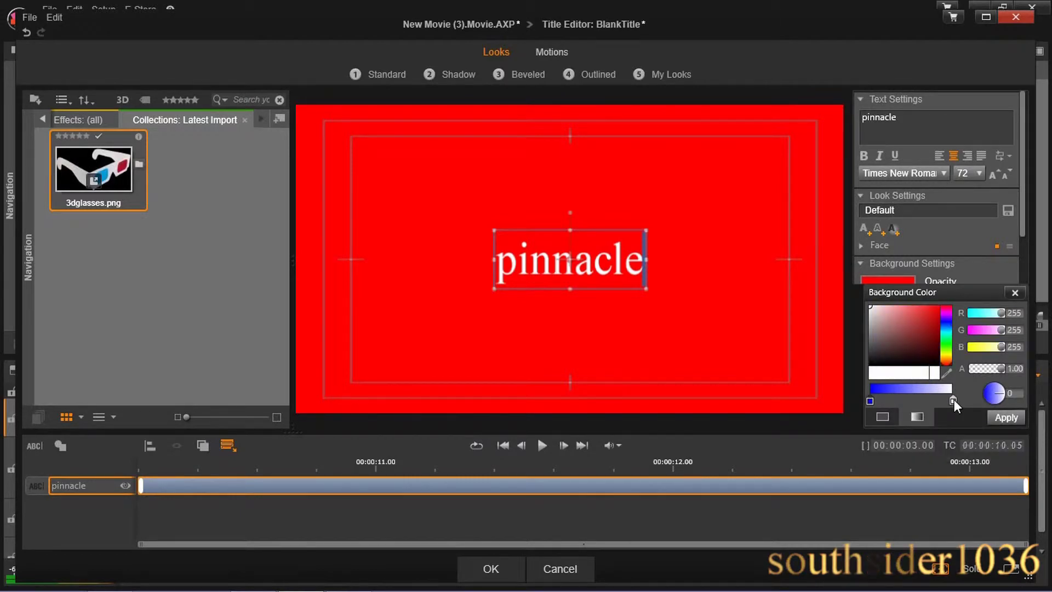
left_click(937, 307)
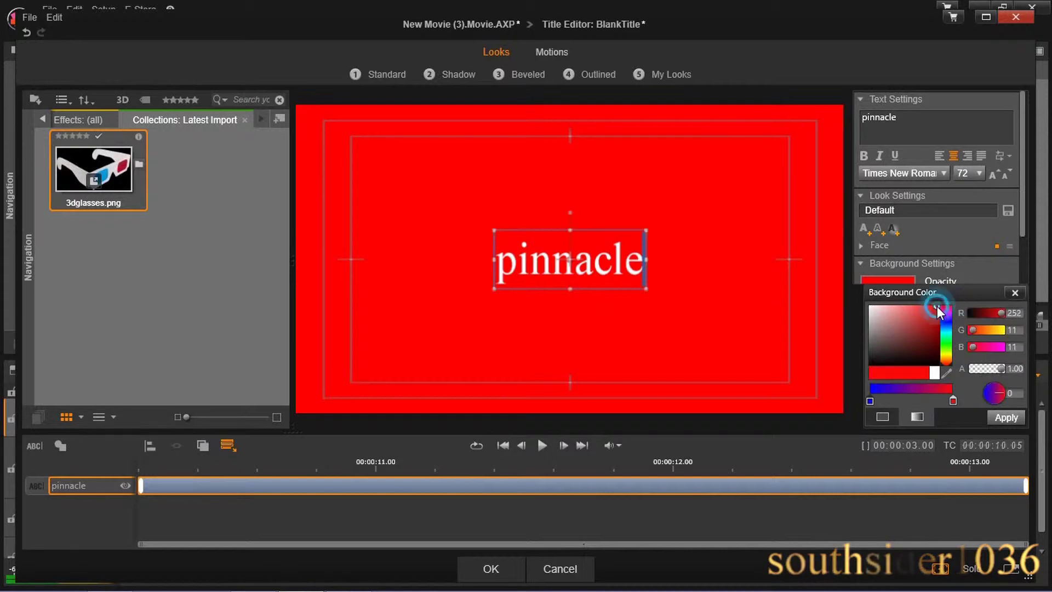
left_click(1004, 416)
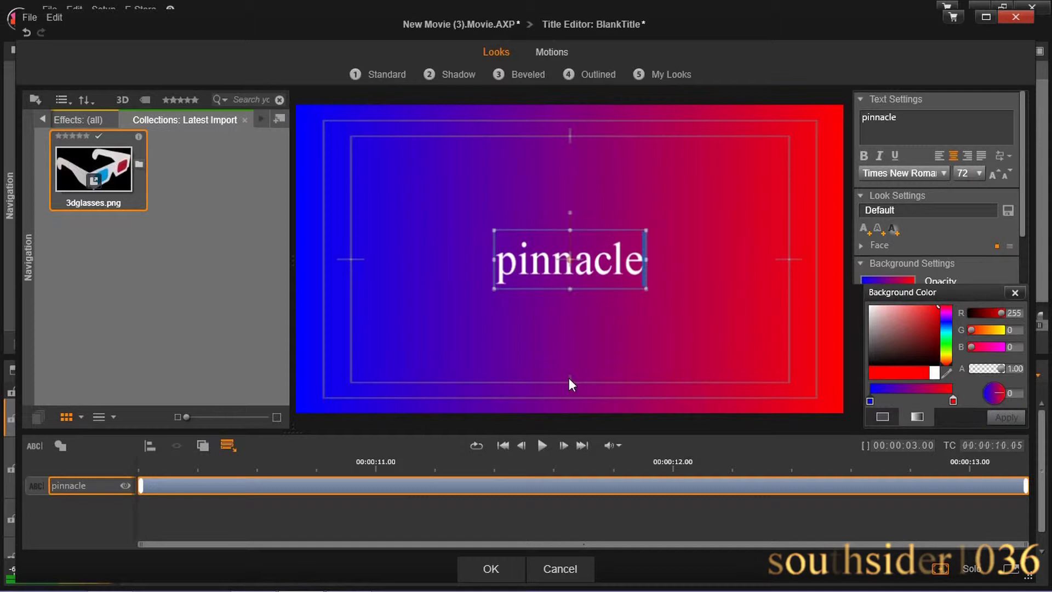
left_click(570, 377)
left_click(493, 569)
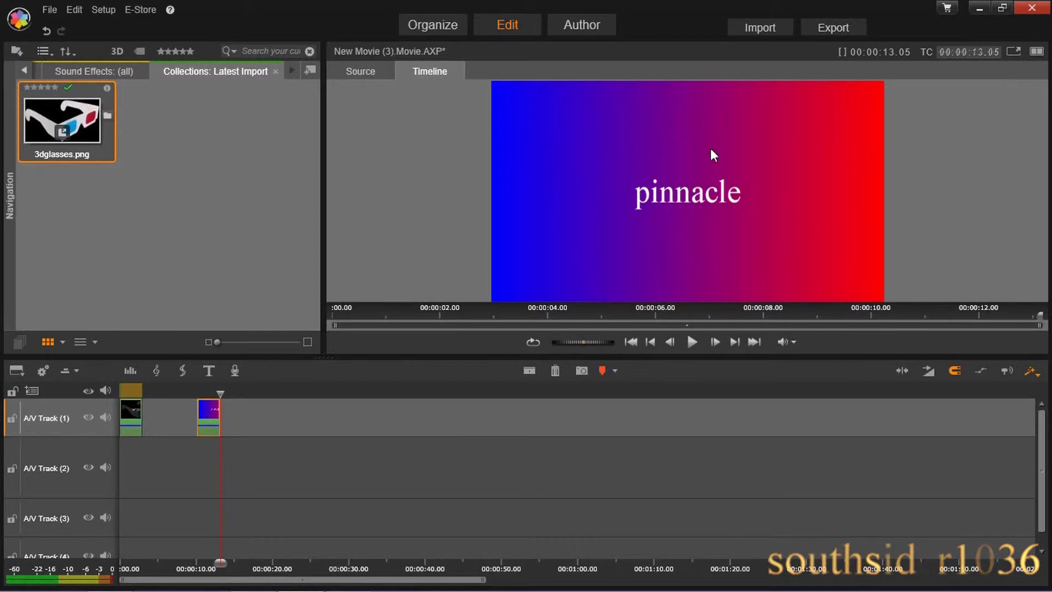
Apply the Emphasis > Roll Up motion to the gradient title
left_click(205, 412)
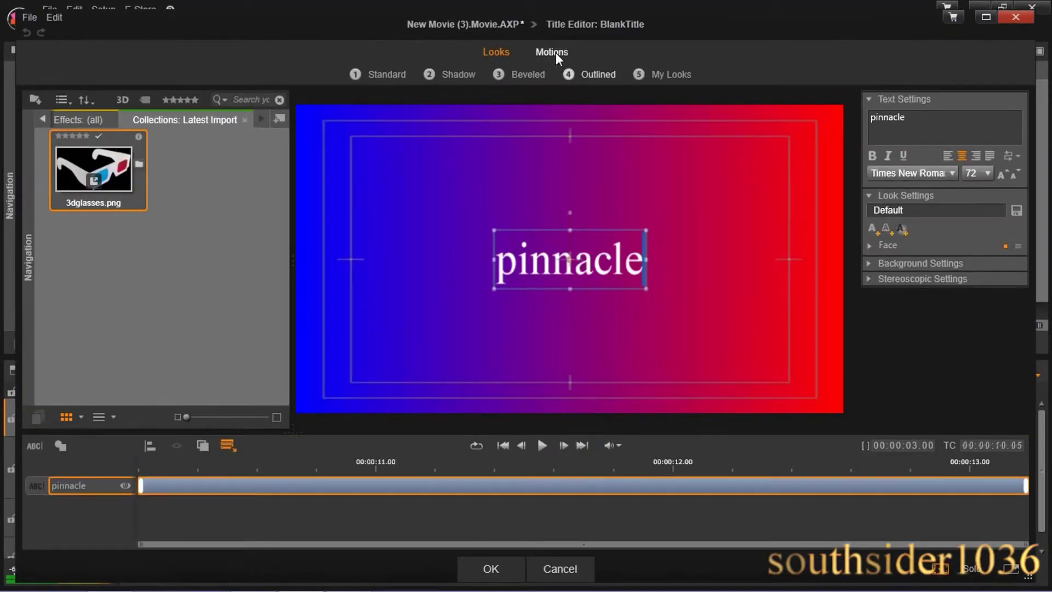
left_click(555, 53)
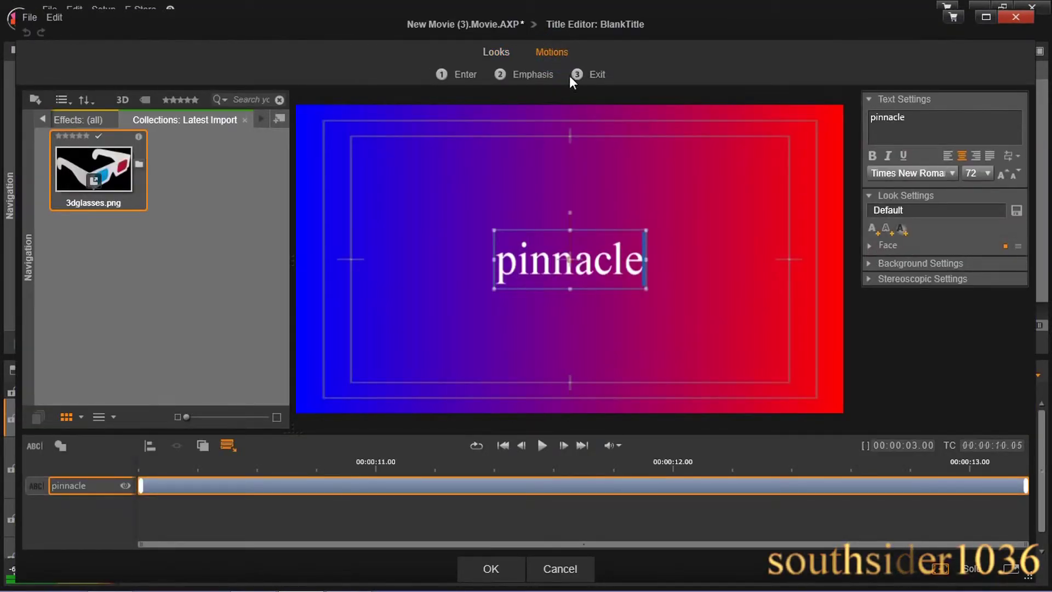
left_click(528, 78)
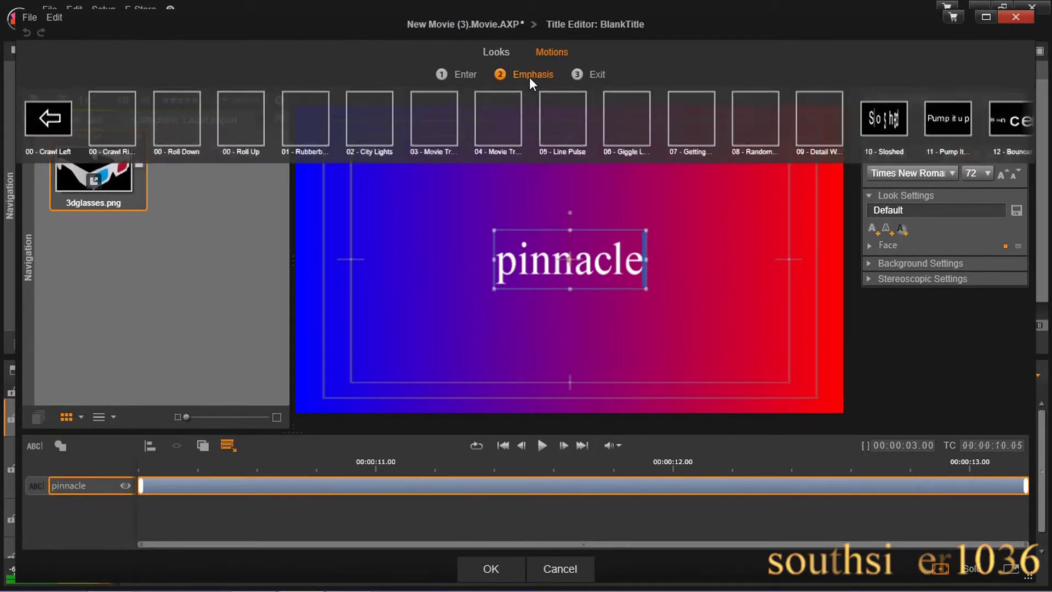
left_click(258, 120)
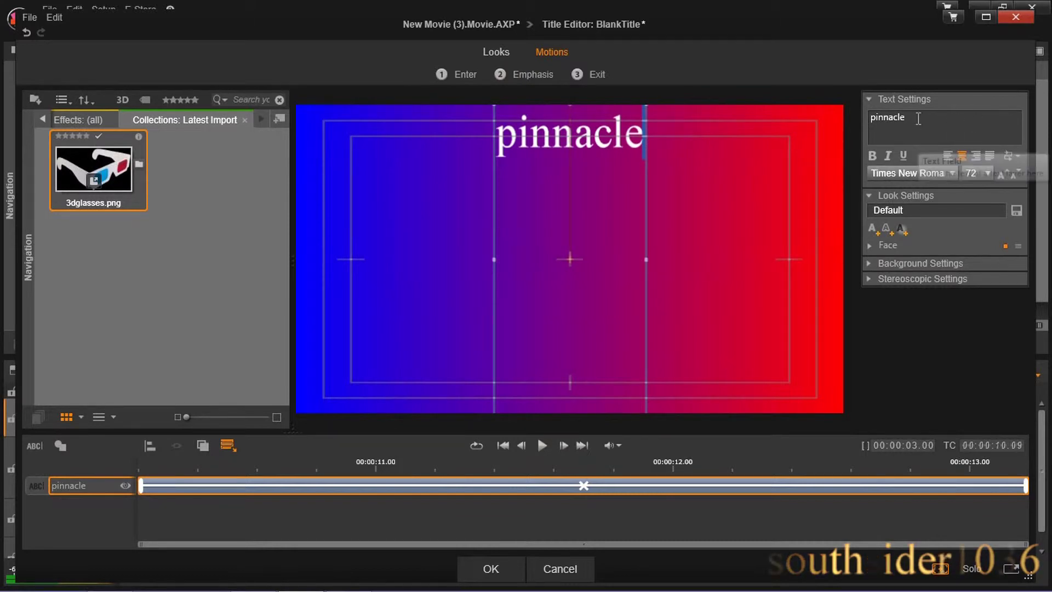
Add credit lines 3d, cast, director, edited by and filmed at, then accept
key("Return")
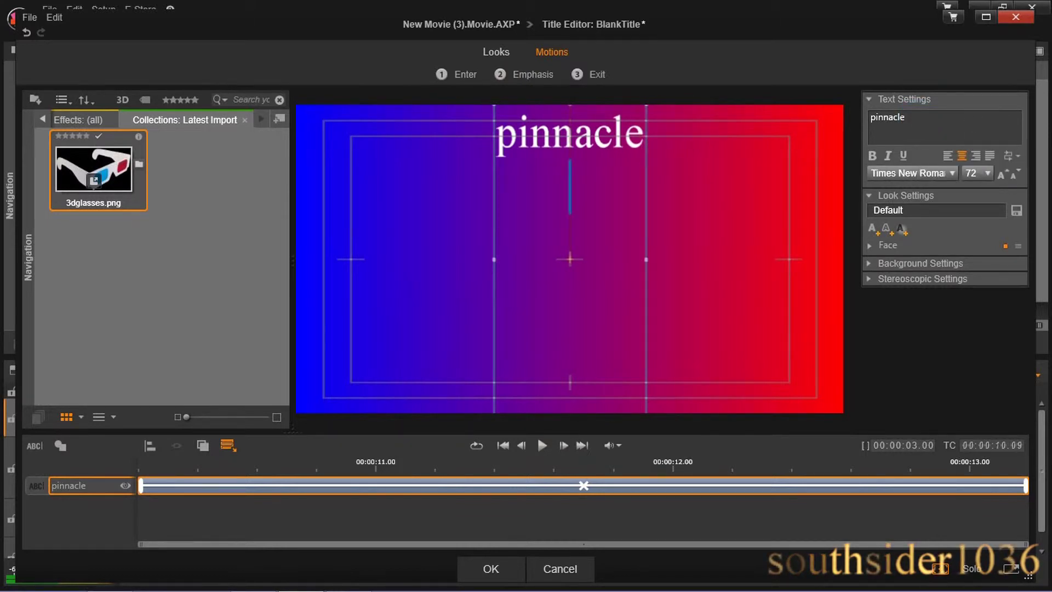
type("3d")
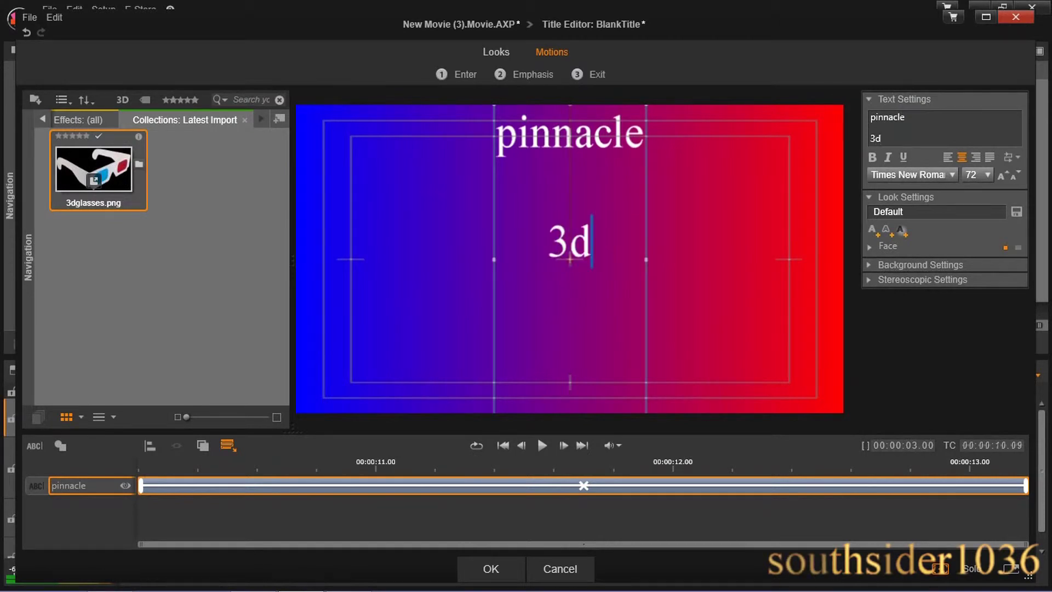
key("Return")
key("Return")
type("cas")
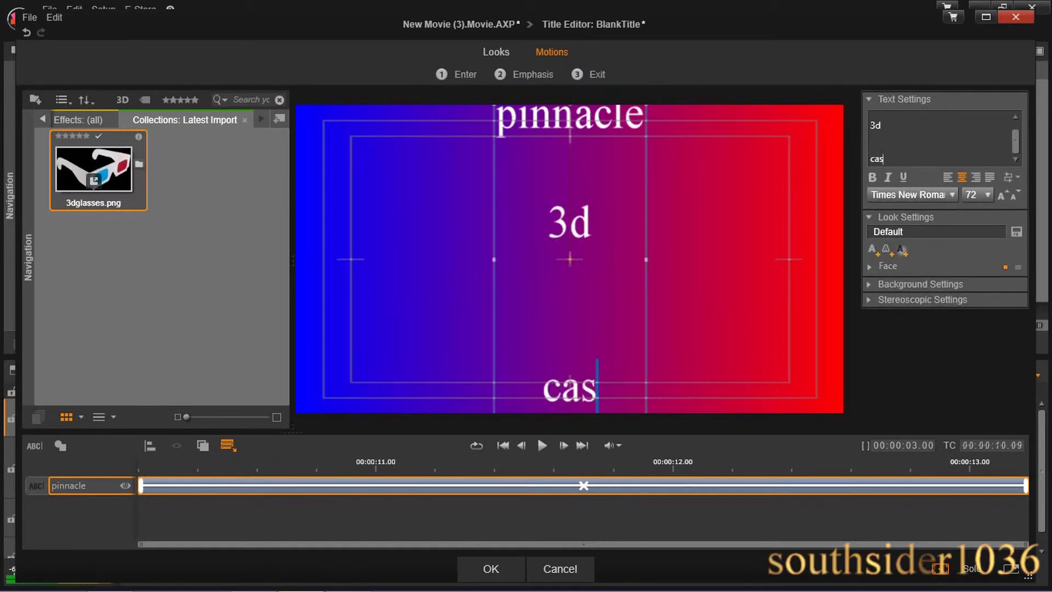
type("t")
key("Return")
key("Return")
key("Return")
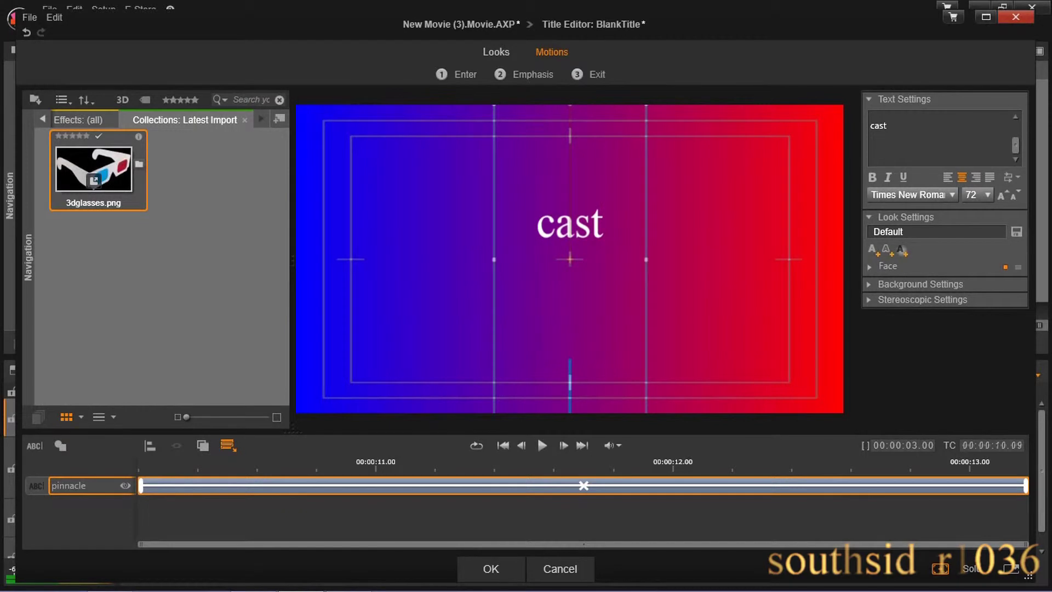
type("direct")
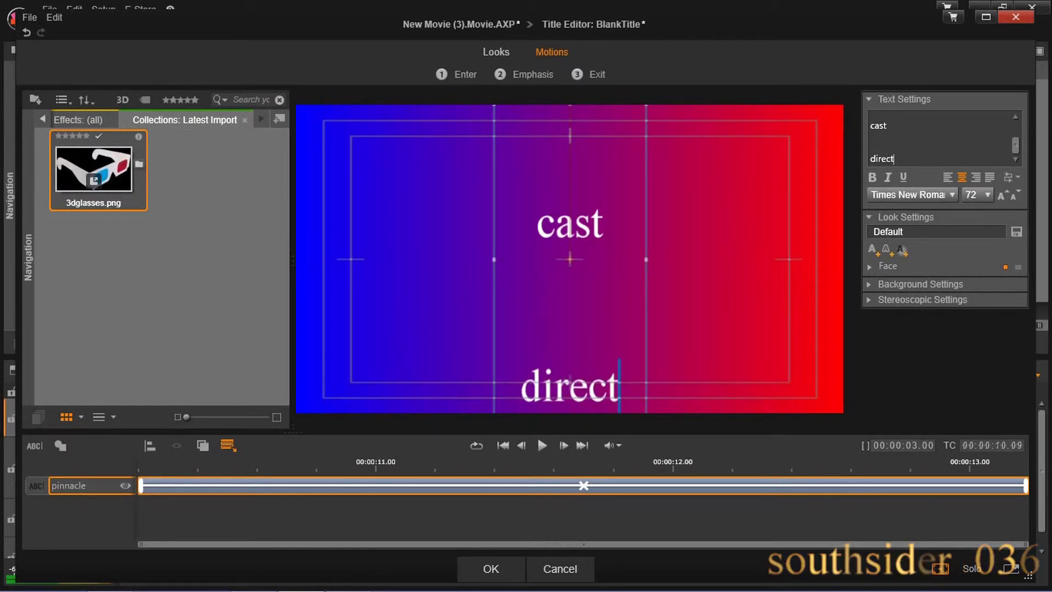
type("or")
key("Return")
key("Return")
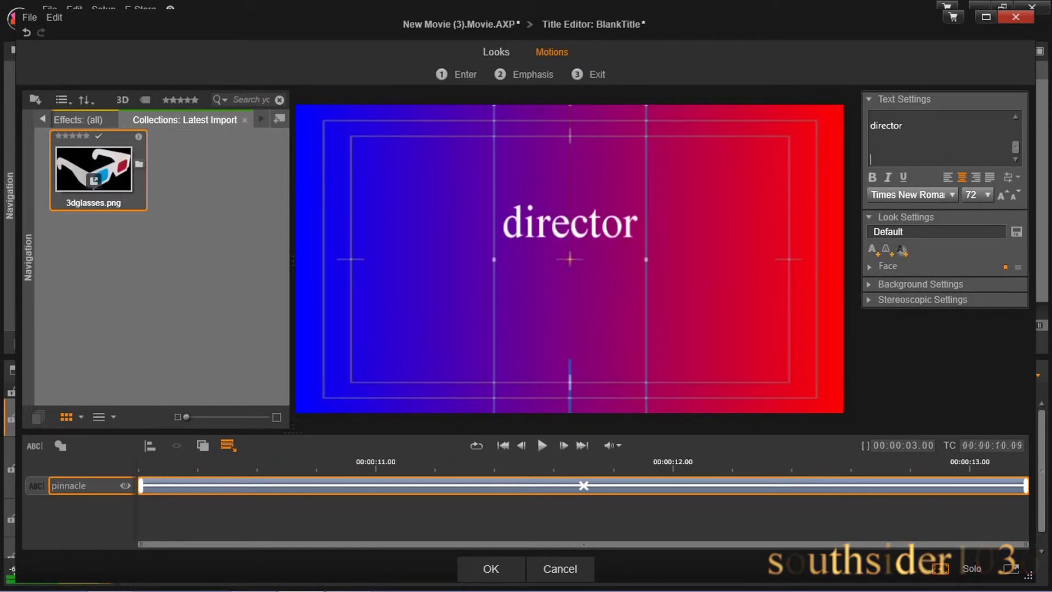
type("ed")
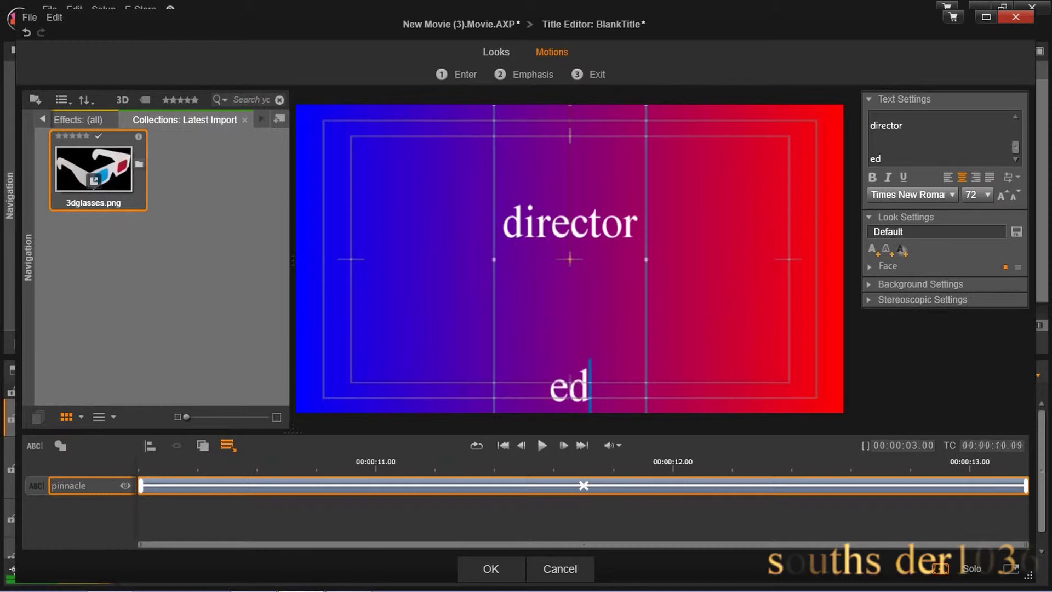
type("ited")
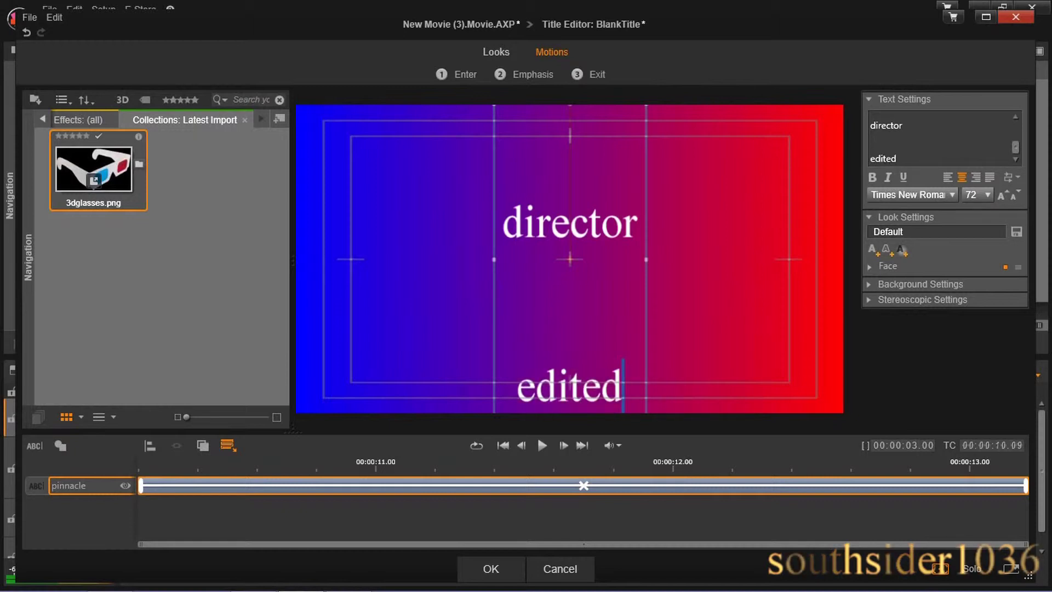
type(" by")
key("Return")
key("Return")
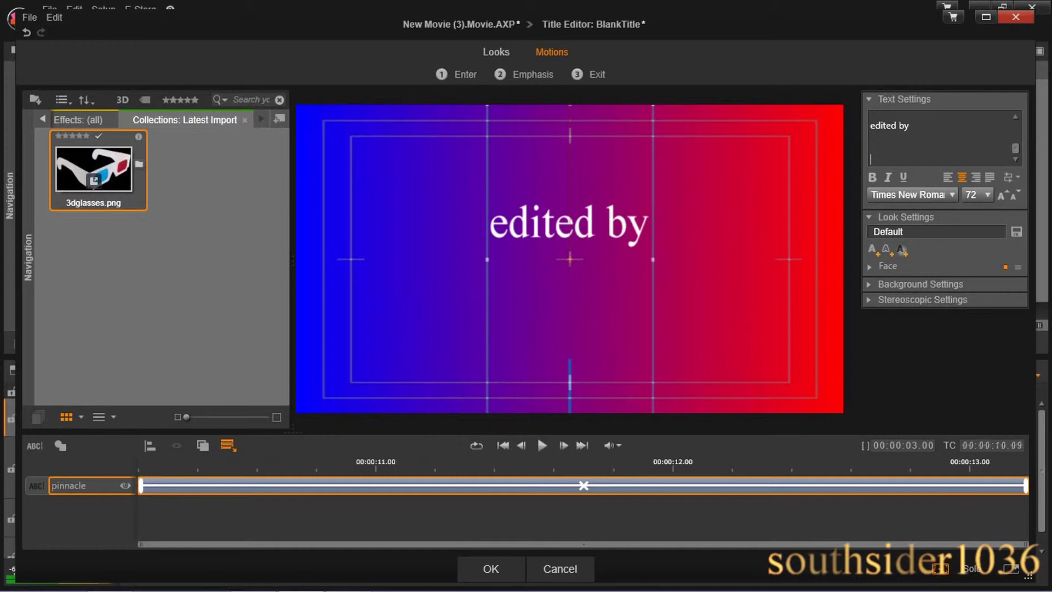
type("filme")
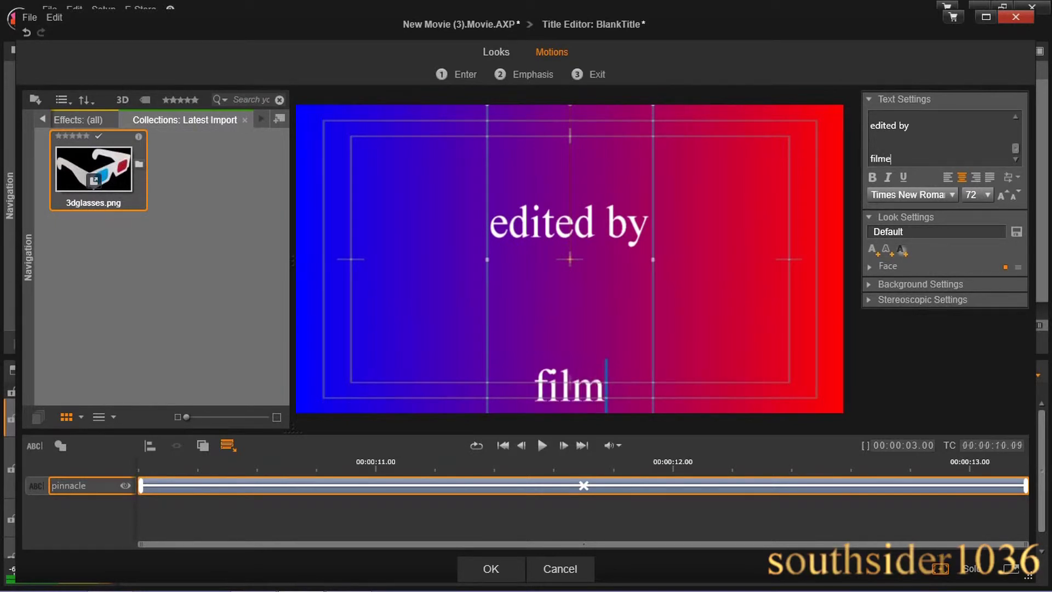
type("d at")
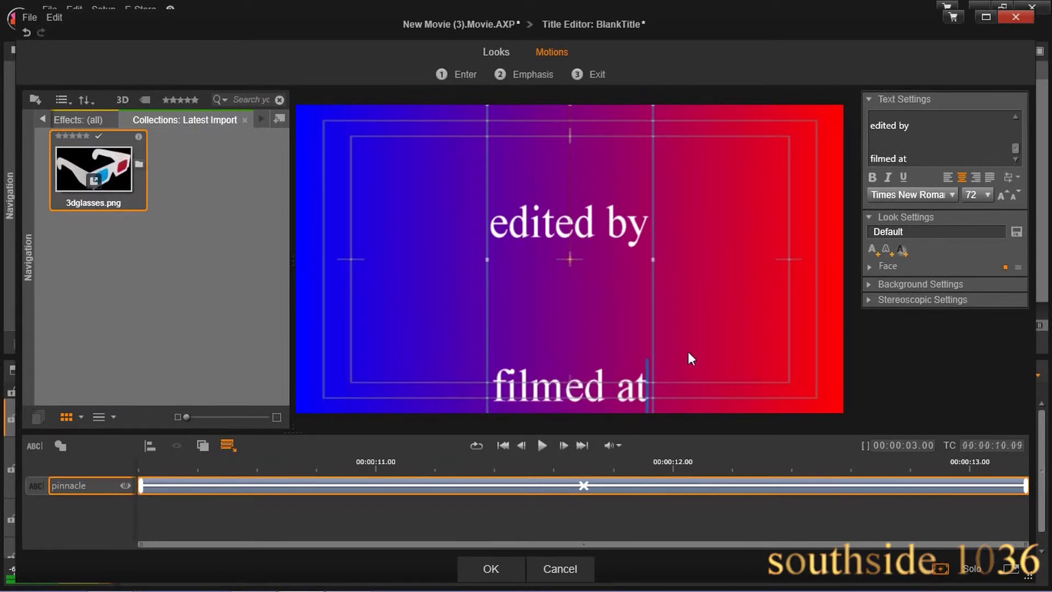
left_click(493, 570)
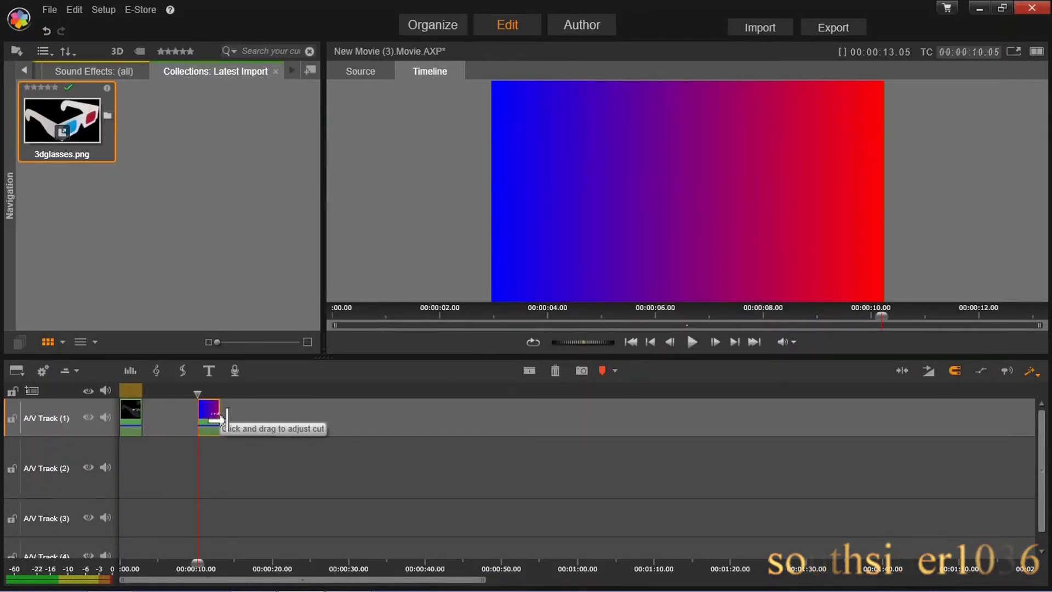
Extend the BlankTitle clip's right edge to about 13 seconds and preview the movie
left_click_drag(219, 419, 299, 419)
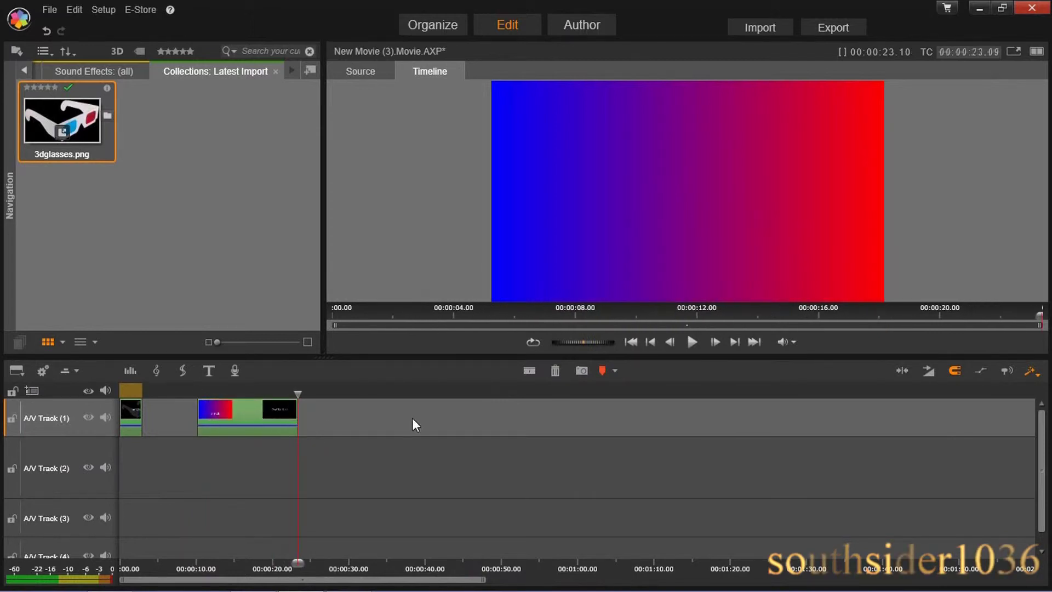
left_click(692, 342)
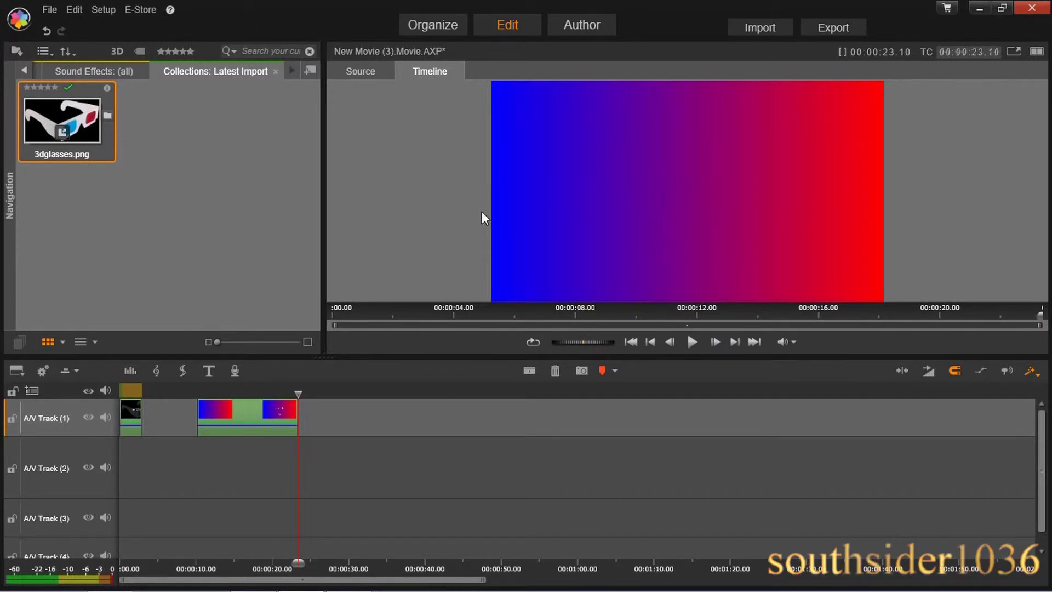
Reopen the credits title and expand the Face section in Look Settings
left_click(223, 408)
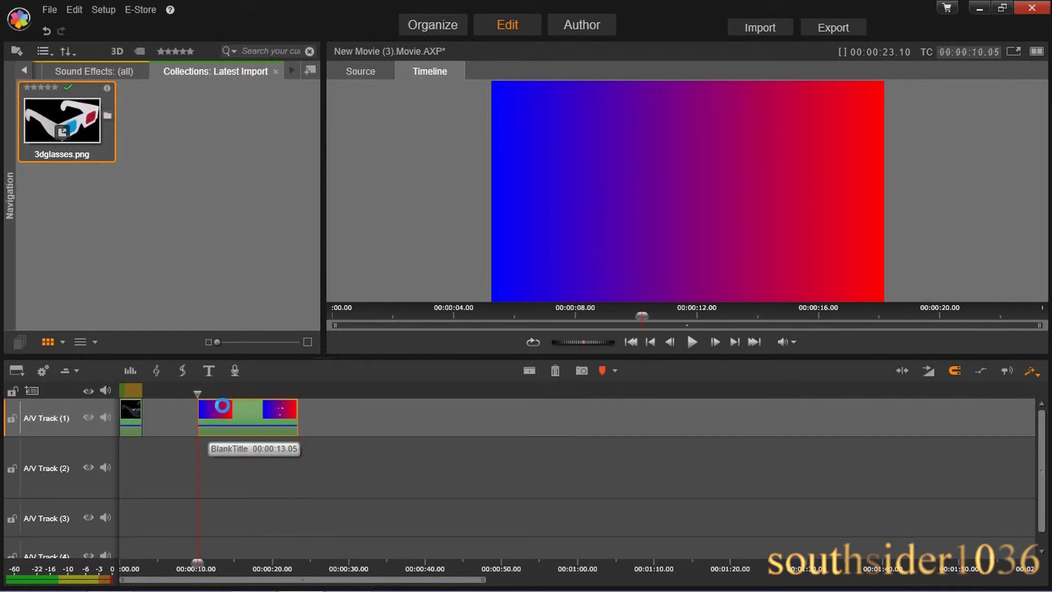
double_click(223, 406)
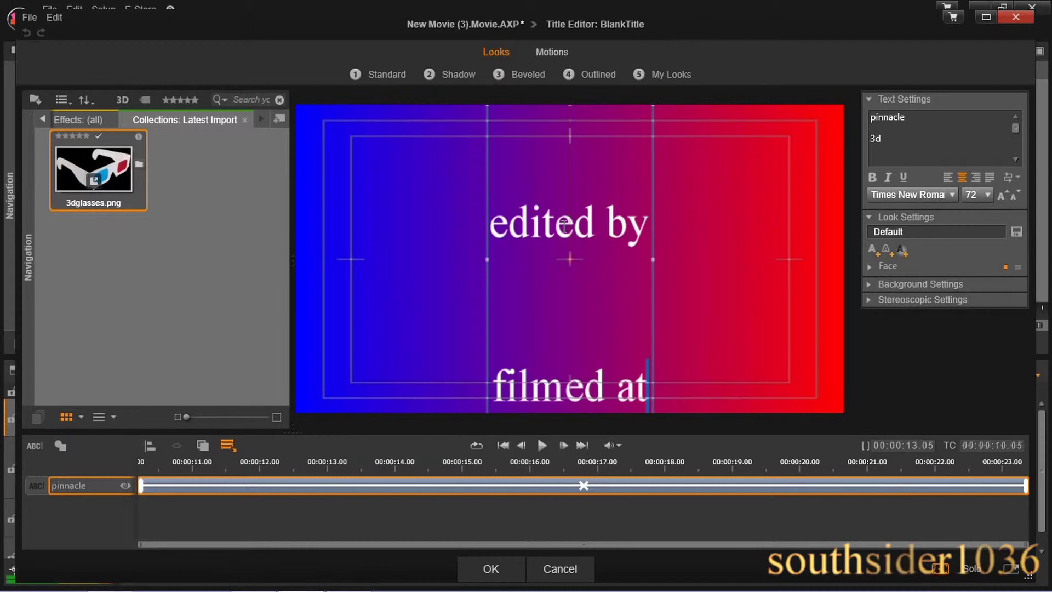
left_click(870, 269)
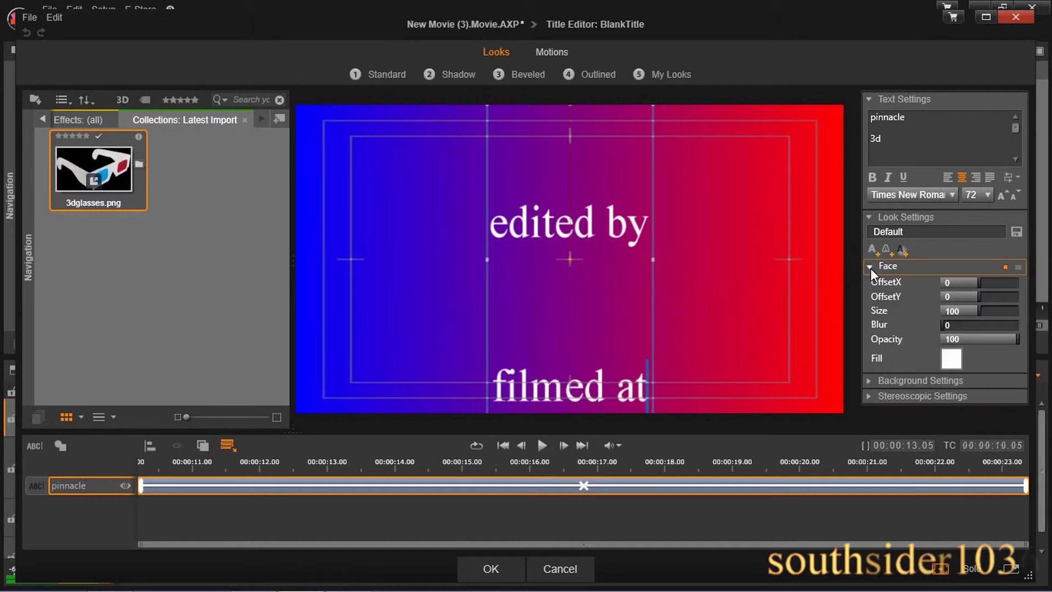
Fill the text with a gradient ending in green (0,255,121), angled at 90 degrees
left_click(950, 360)
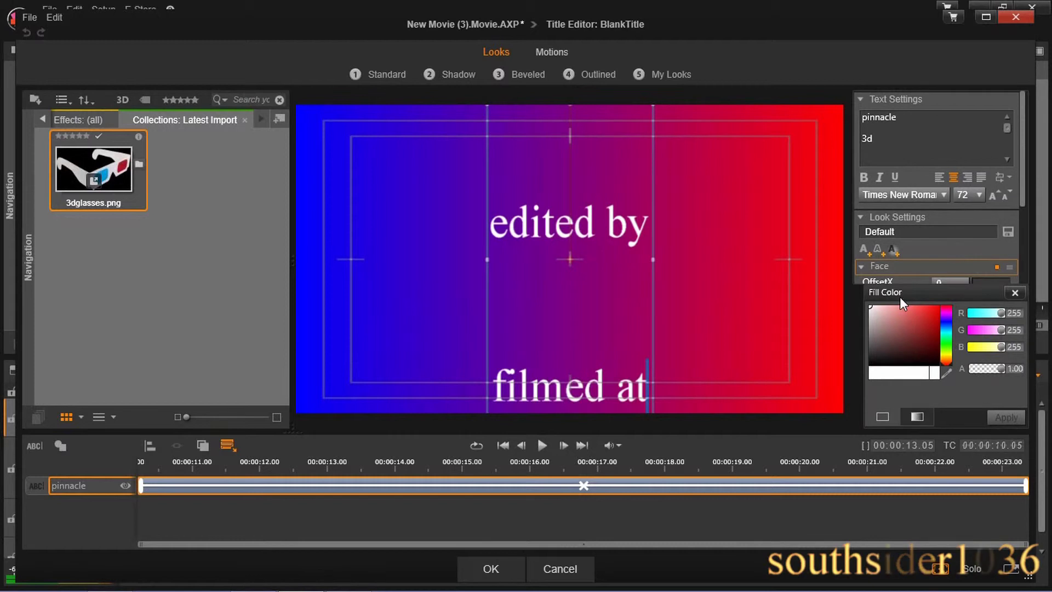
left_click(917, 419)
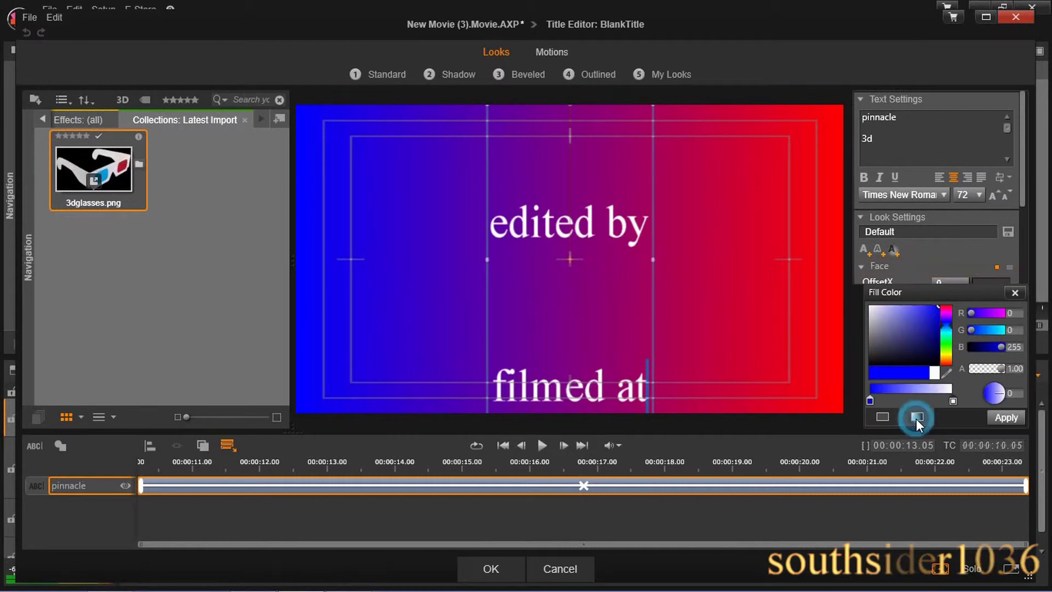
left_click(952, 399)
left_click(947, 341)
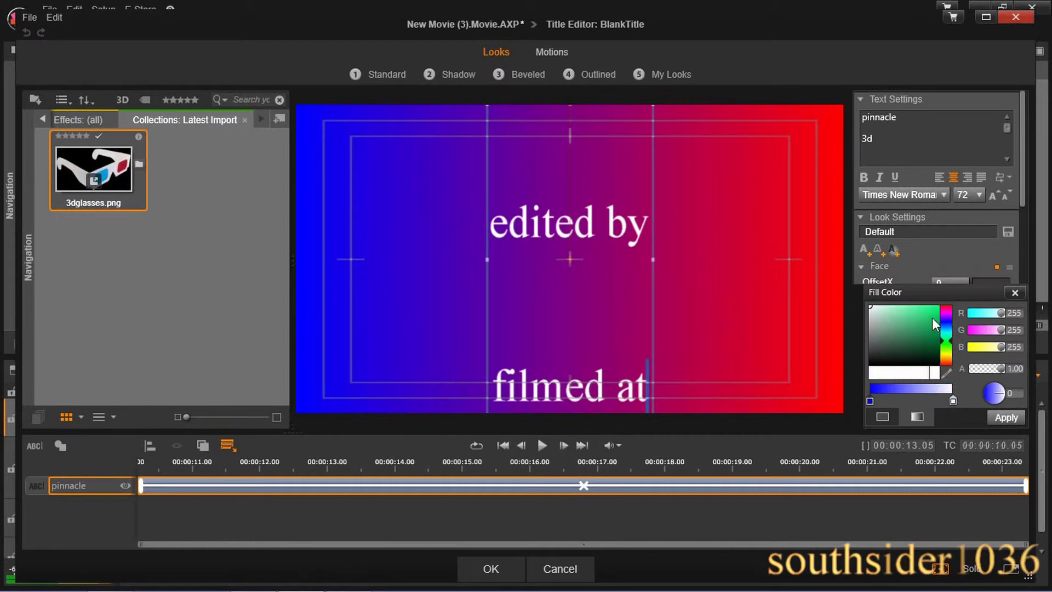
left_click_drag(932, 317, 953, 301)
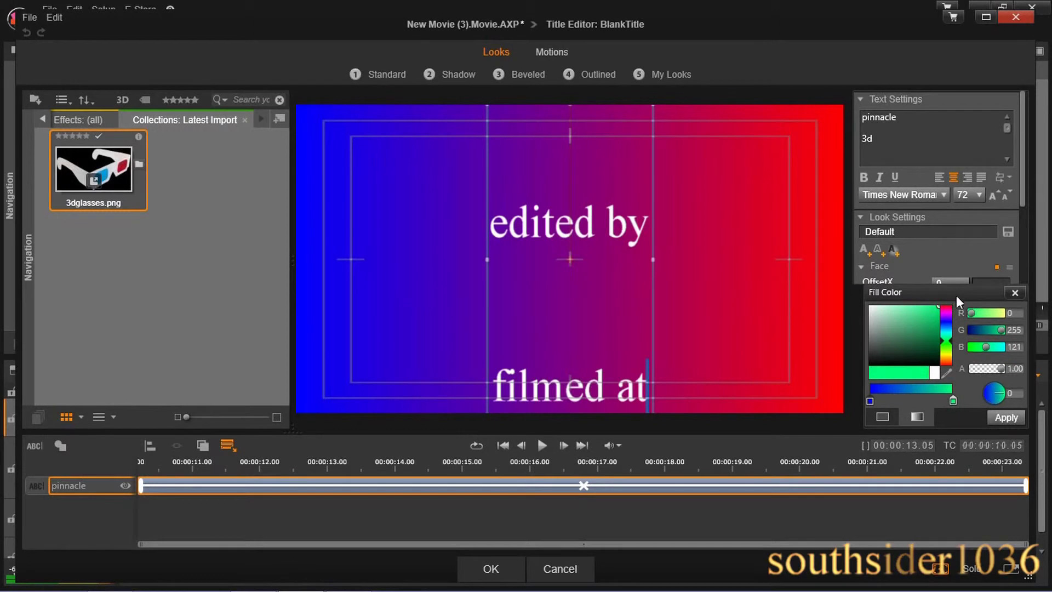
left_click(1007, 419)
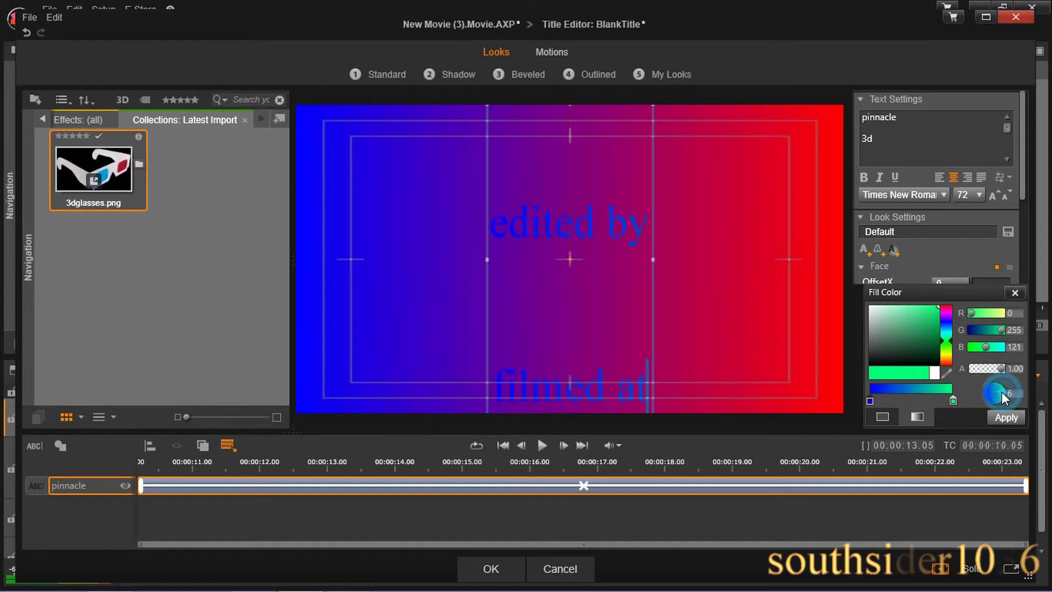
left_click_drag(1003, 392, 995, 395)
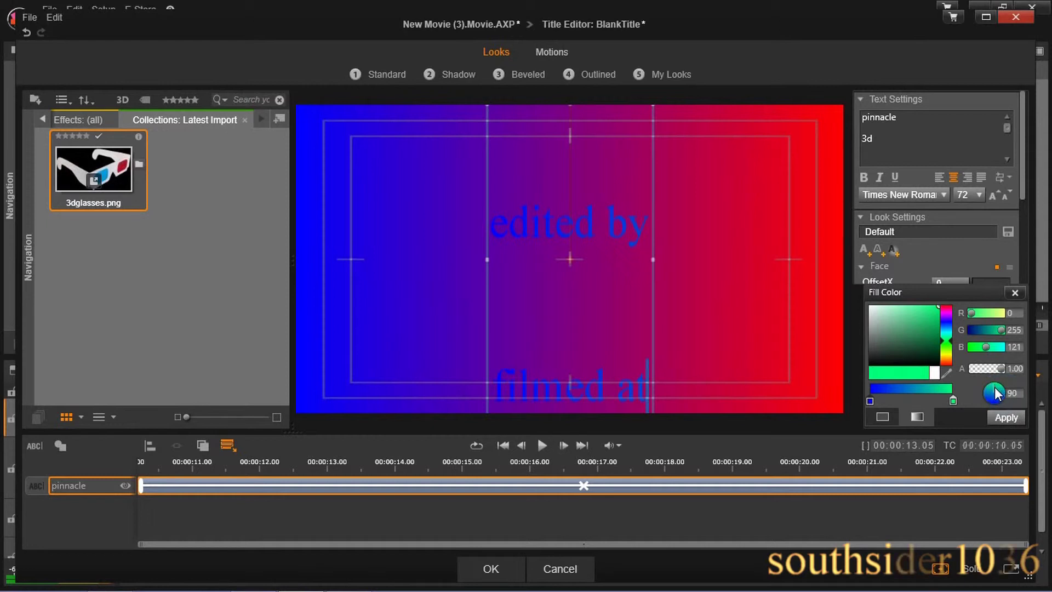
left_click(1004, 418)
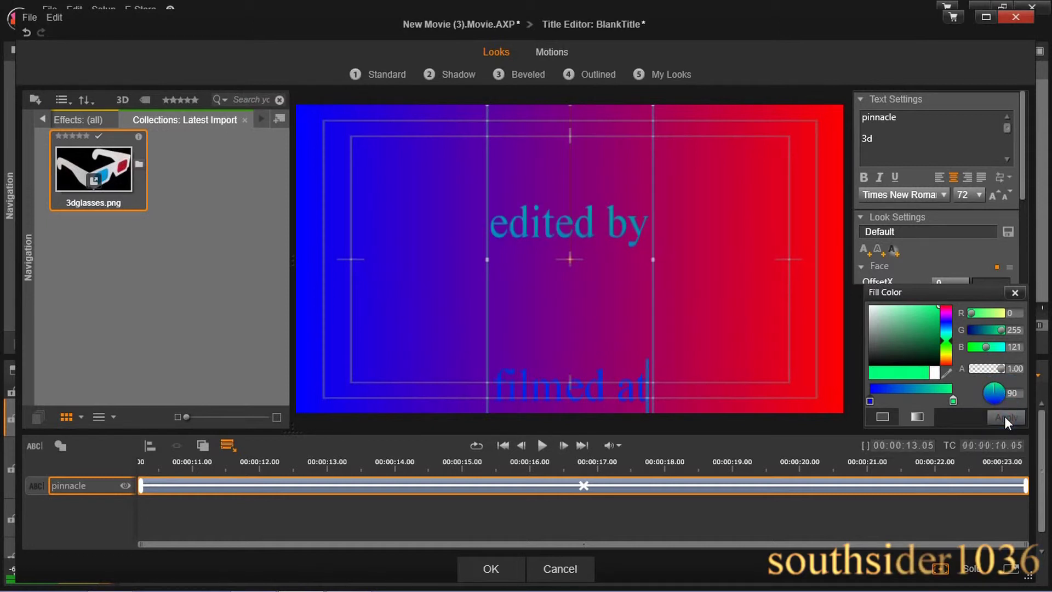
Rotate the text gradient angle to 135, then 146, then about 185 degrees, applying each
left_click(996, 393)
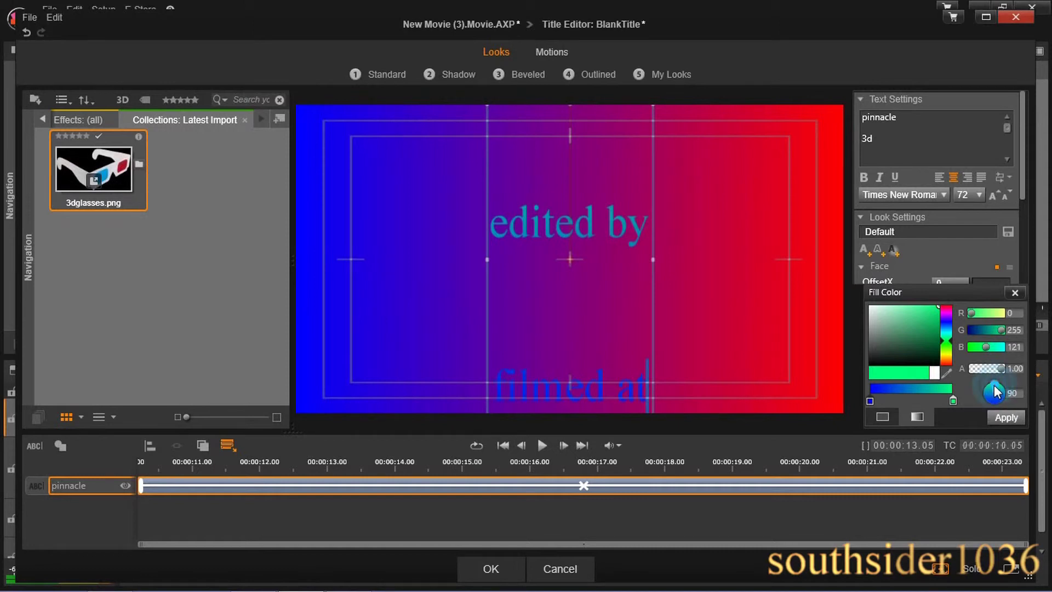
left_click_drag(996, 393, 990, 395)
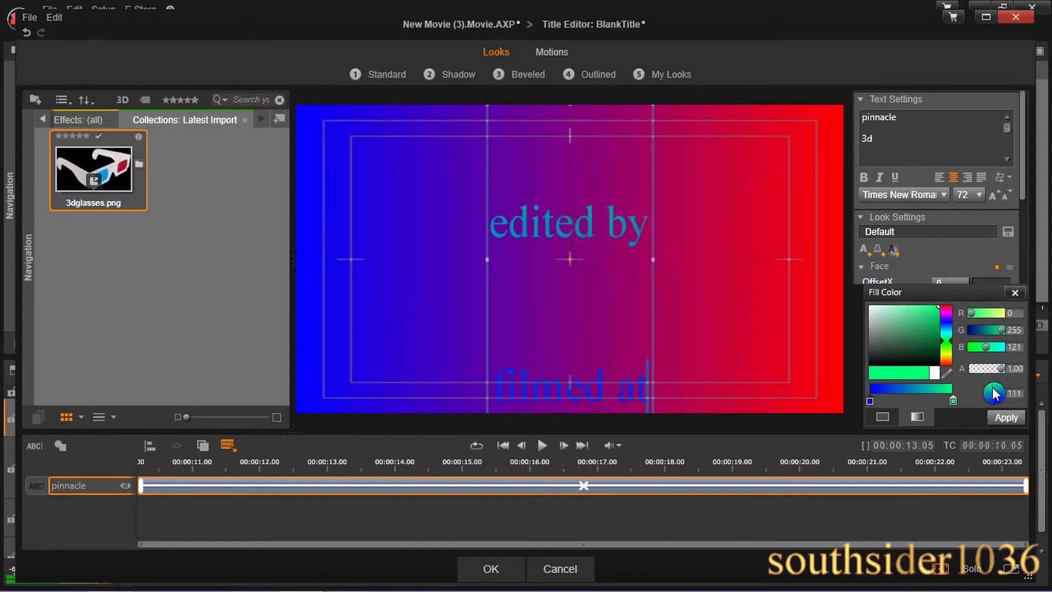
left_click(1005, 418)
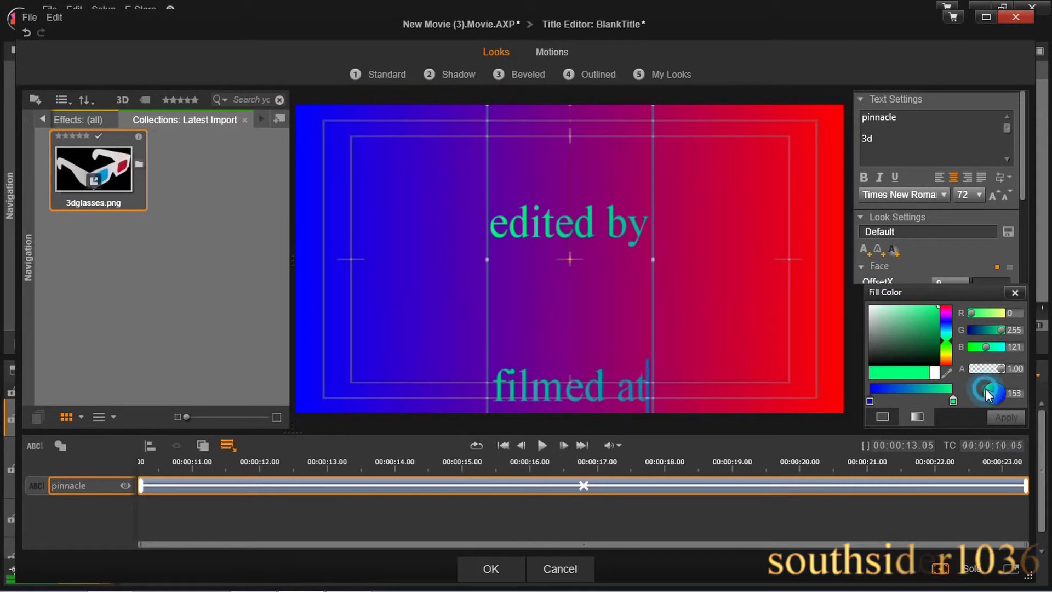
left_click_drag(989, 396, 990, 395)
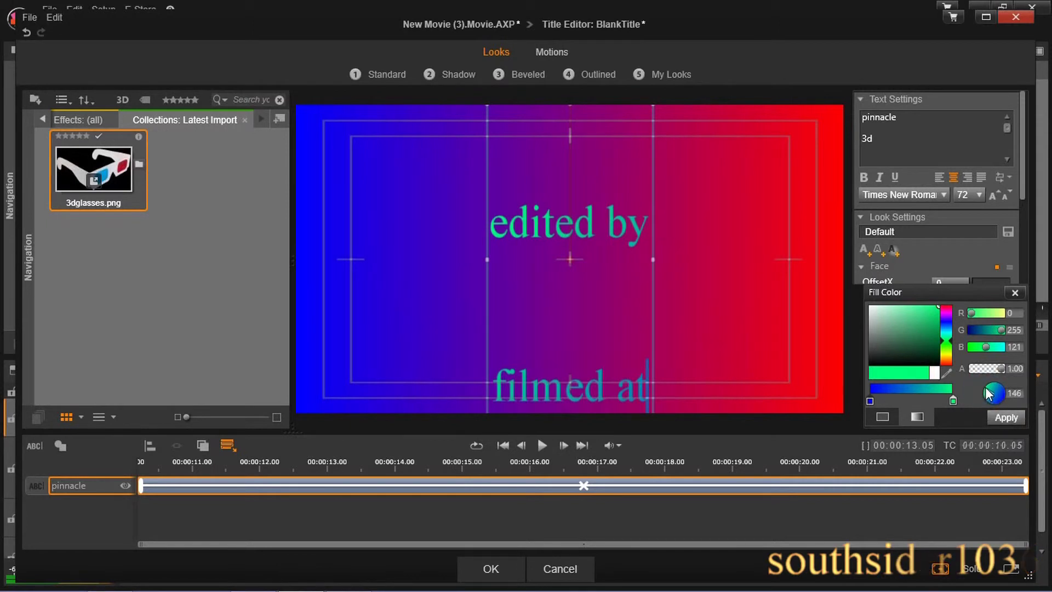
left_click(1003, 422)
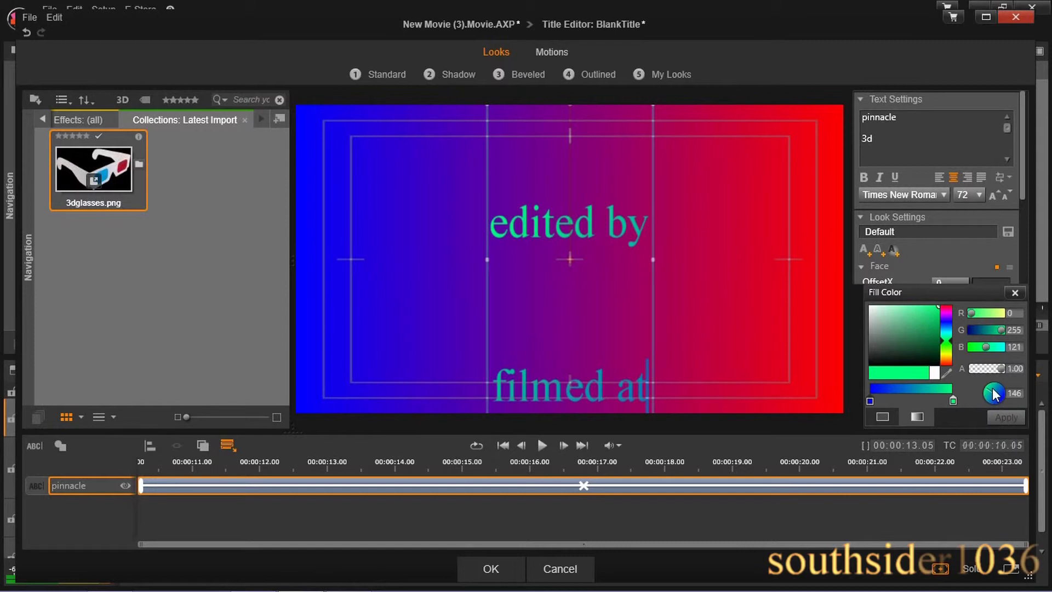
left_click_drag(992, 396, 989, 400)
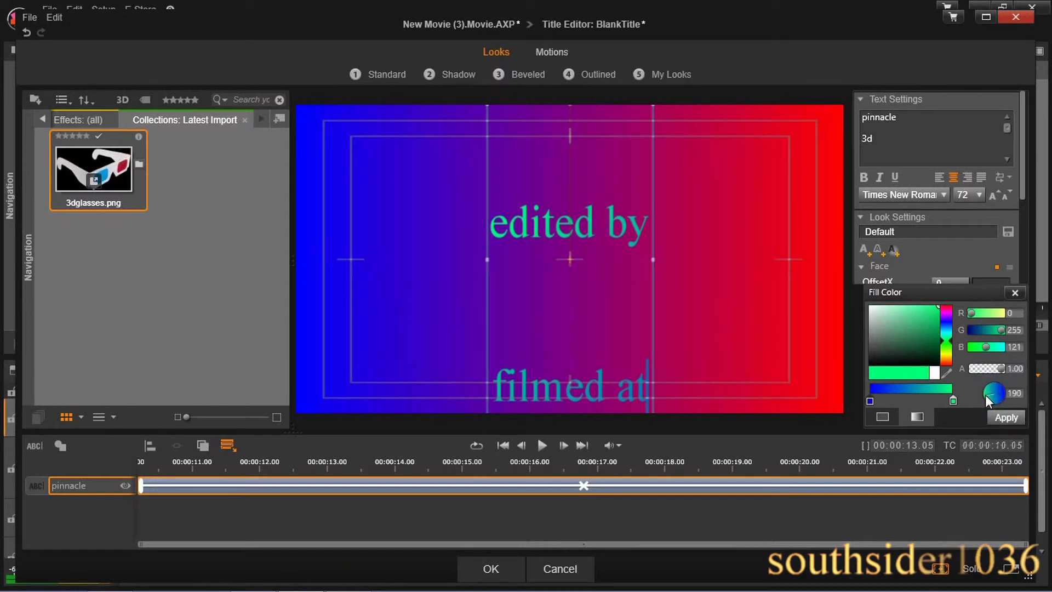
left_click(1009, 417)
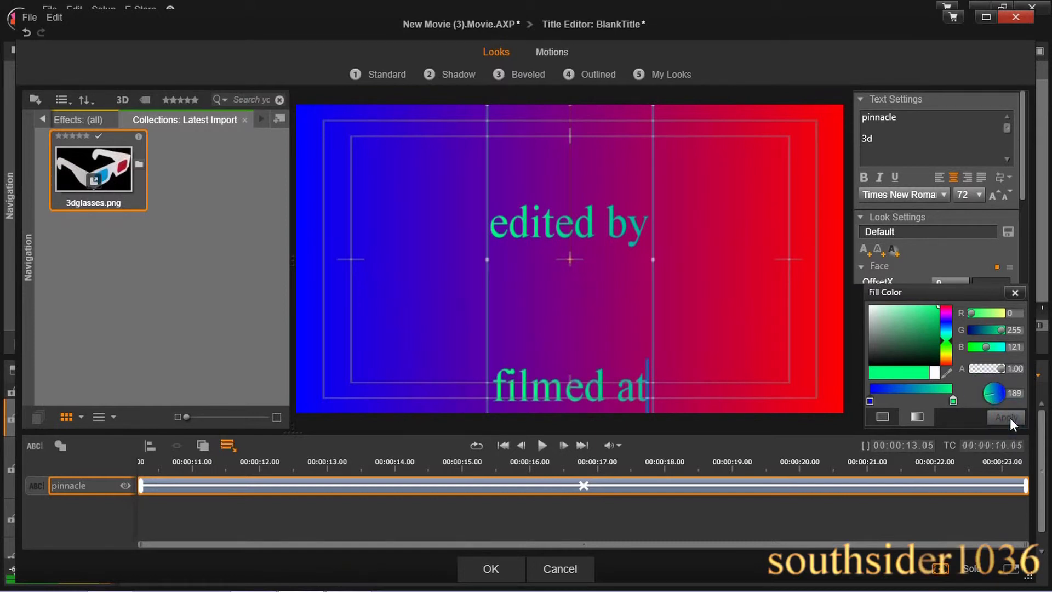
Move the green gradient stop to the right and apply the shifted gradient
left_click(954, 401)
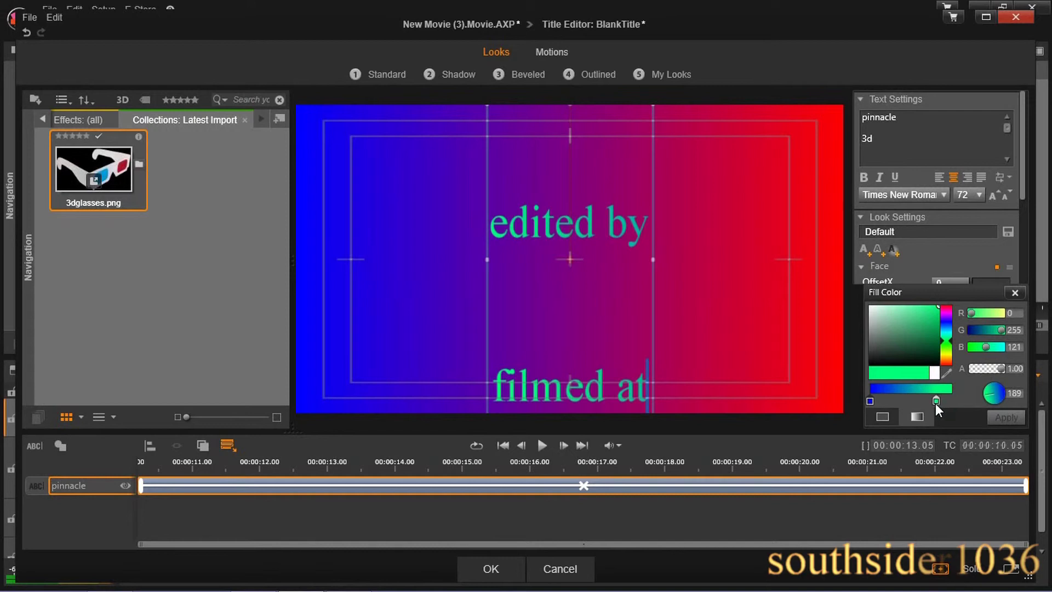
left_click(1012, 418)
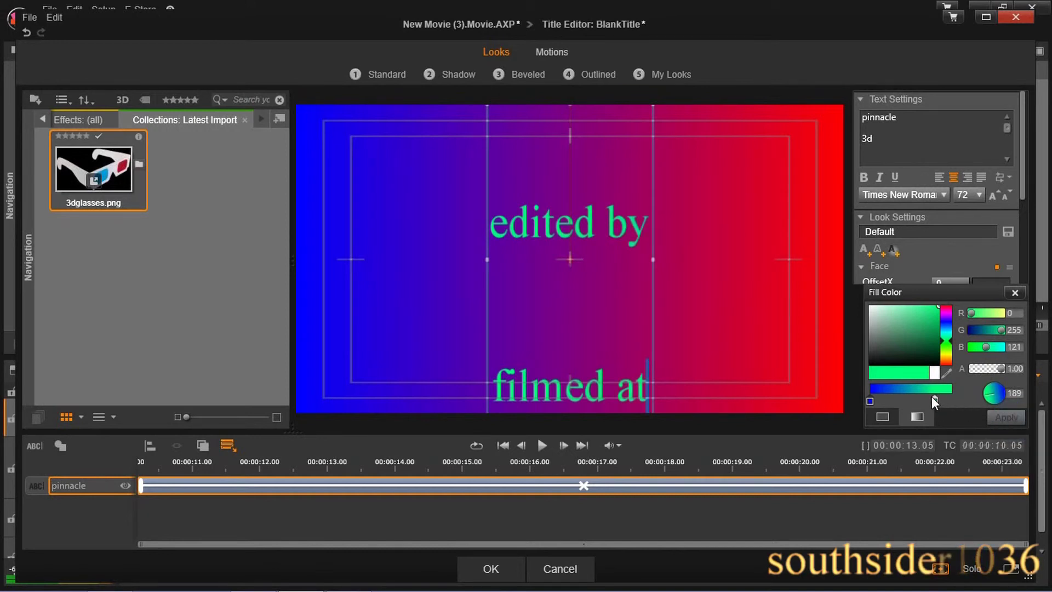
left_click_drag(932, 397, 953, 398)
left_click(1014, 416)
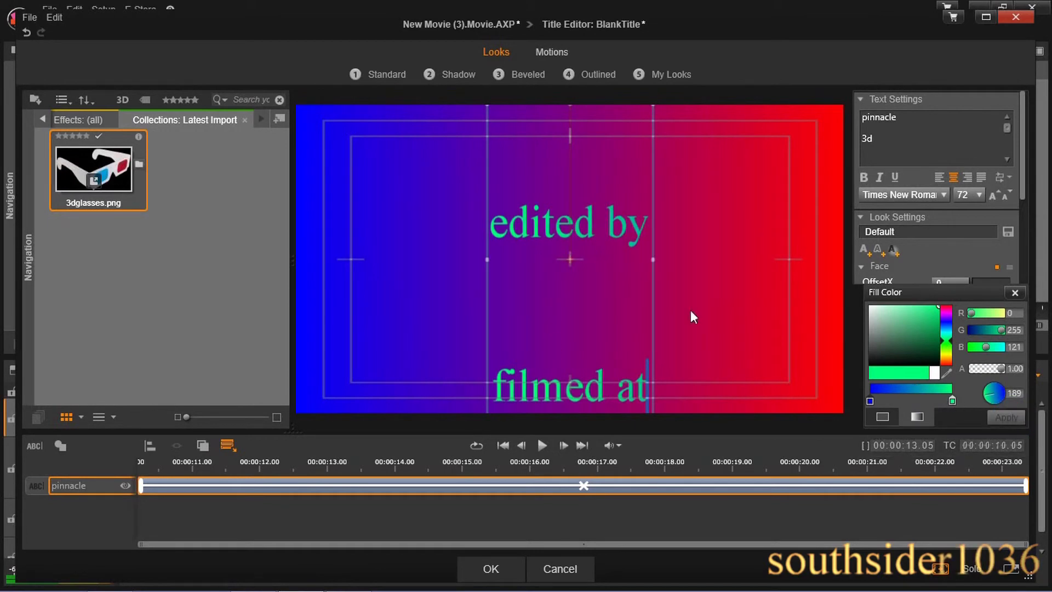
Set the gradient angle to 207 degrees and apply the final credit text gradient
left_click(988, 396)
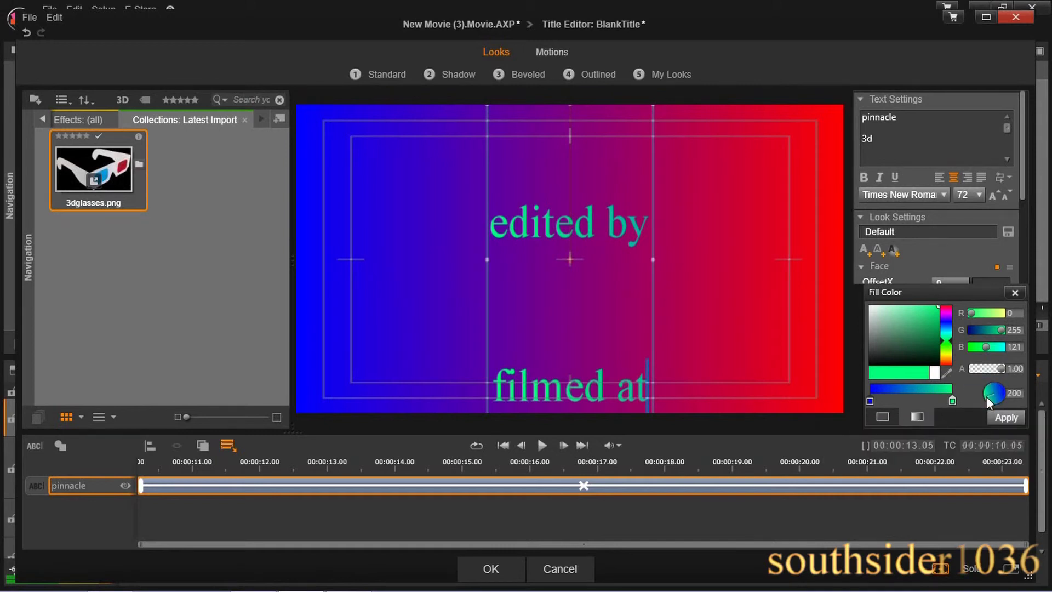
left_click_drag(988, 397, 992, 404)
left_click(1008, 419)
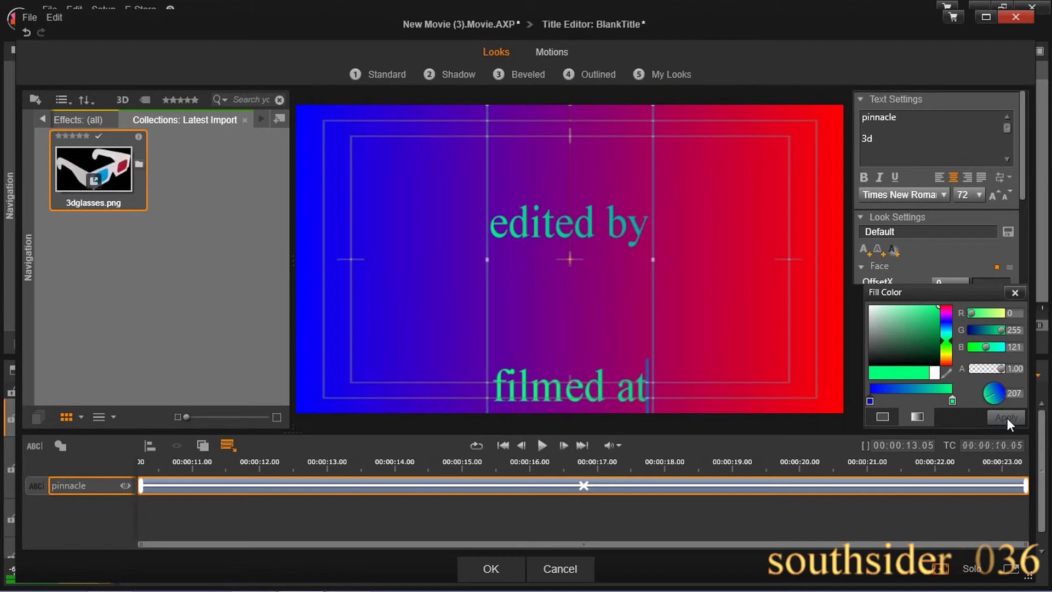
Accept the title changes with OK and play the movie to preview the gradient credits
left_click(480, 471)
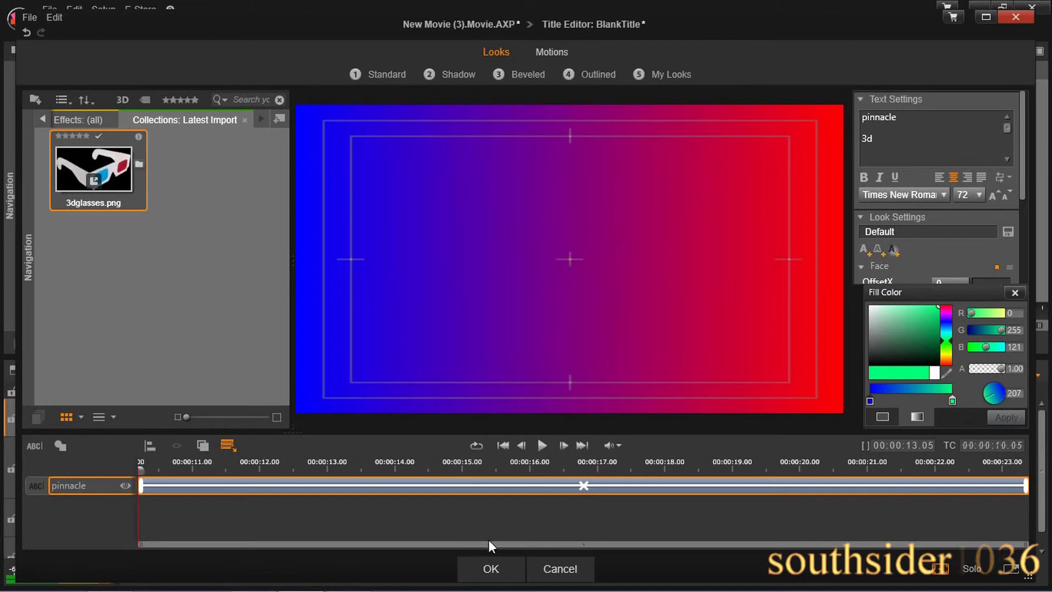
left_click(492, 569)
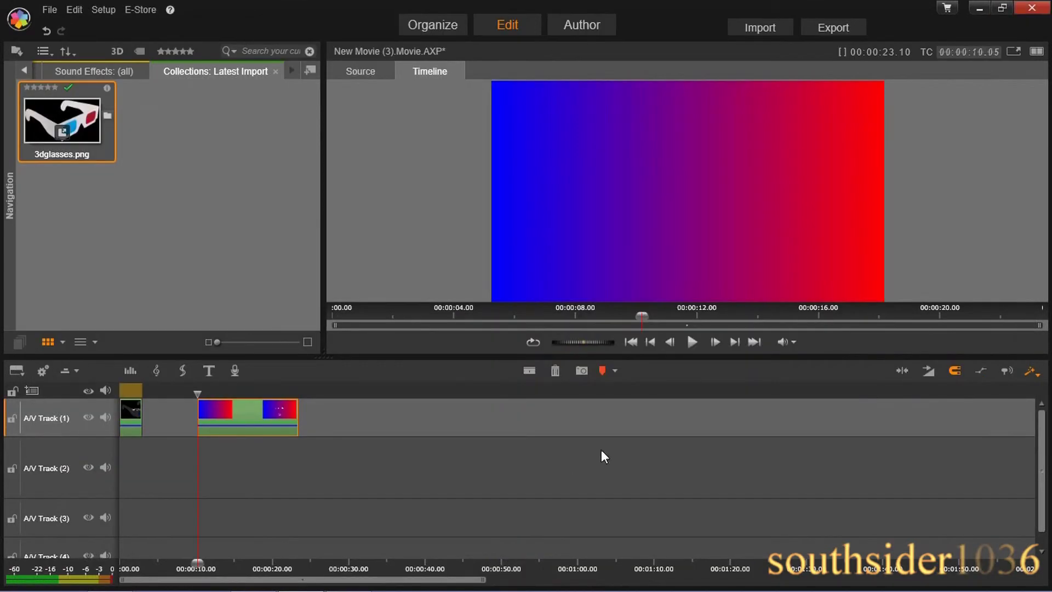
left_click(693, 342)
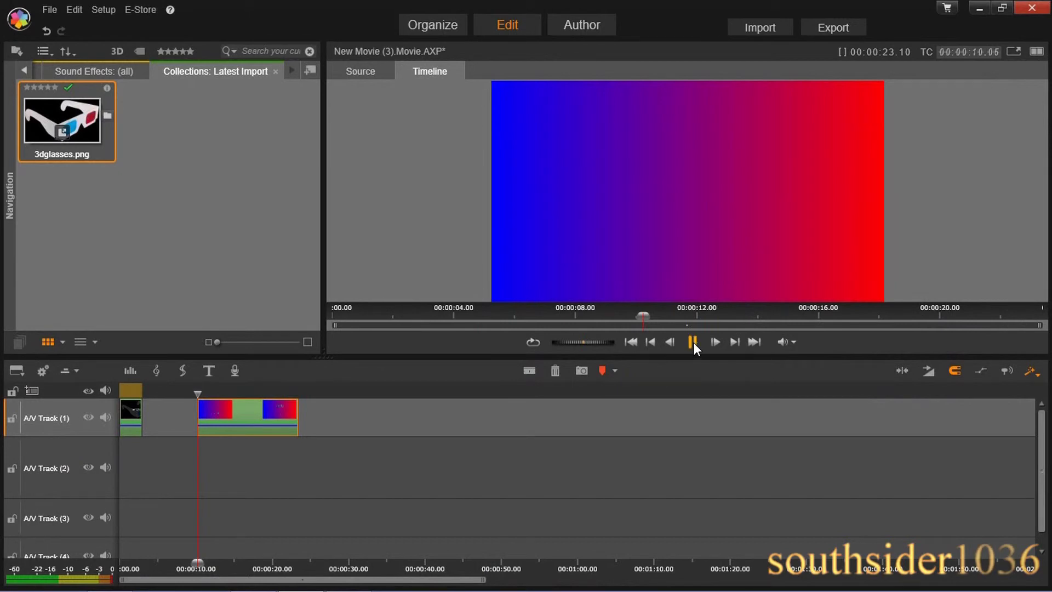